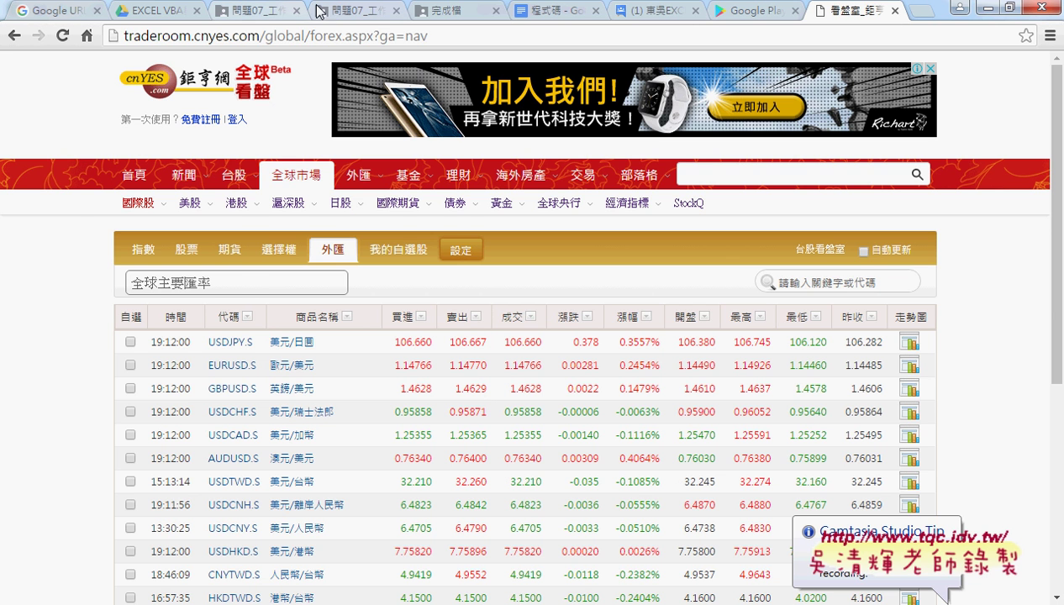
# Close the 每日外匯行情_v3.xlsm Drive preview and go back up to the 02_進階 folder.
pyautogui.click(460, 14)
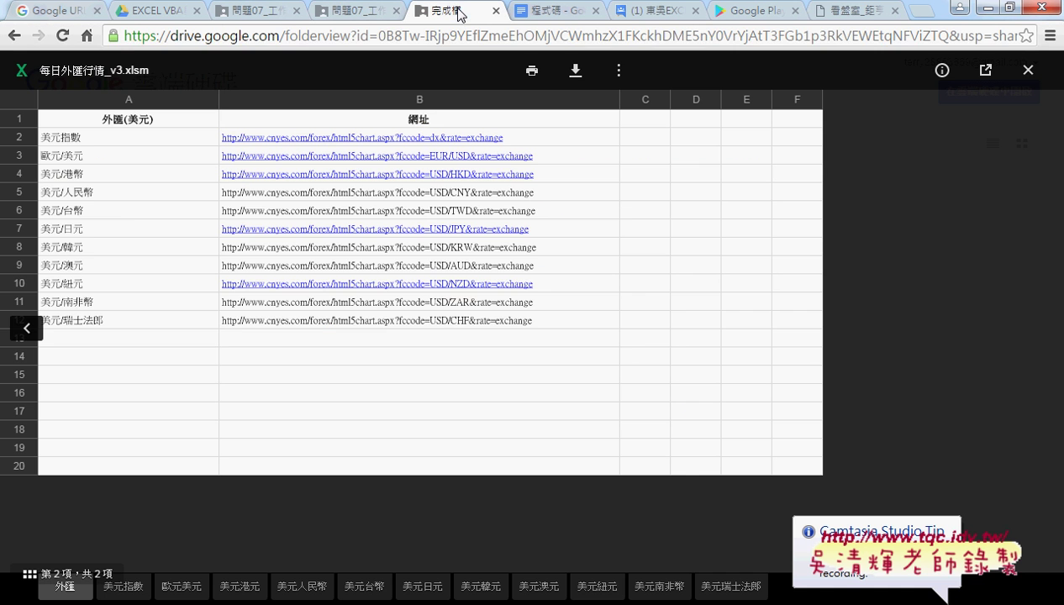
pyautogui.click(1028, 70)
pyautogui.click(8, 38)
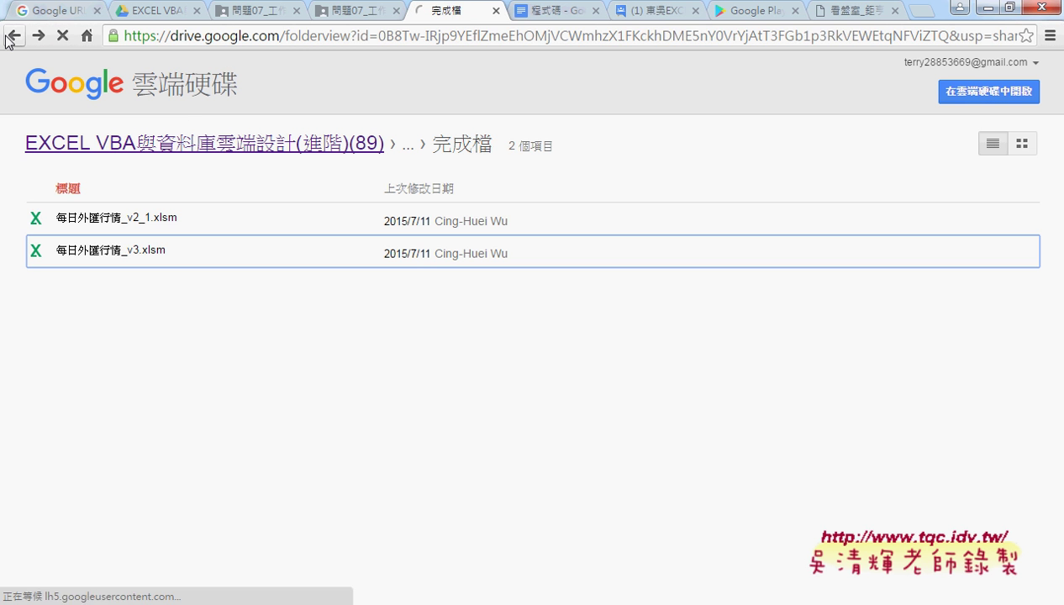
pyautogui.click(8, 39)
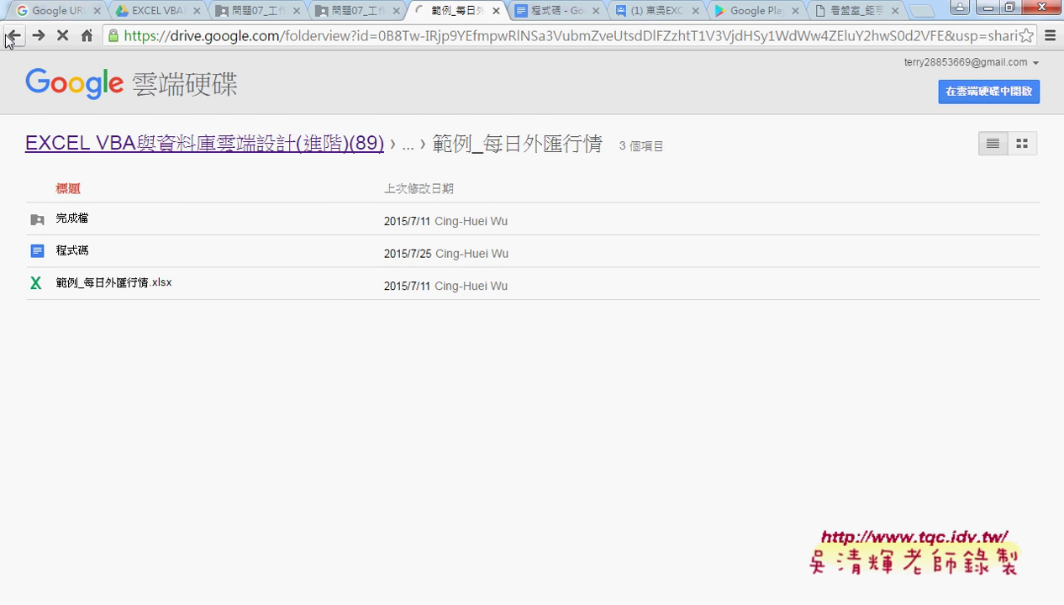
pyautogui.scroll(1, 288, 216)
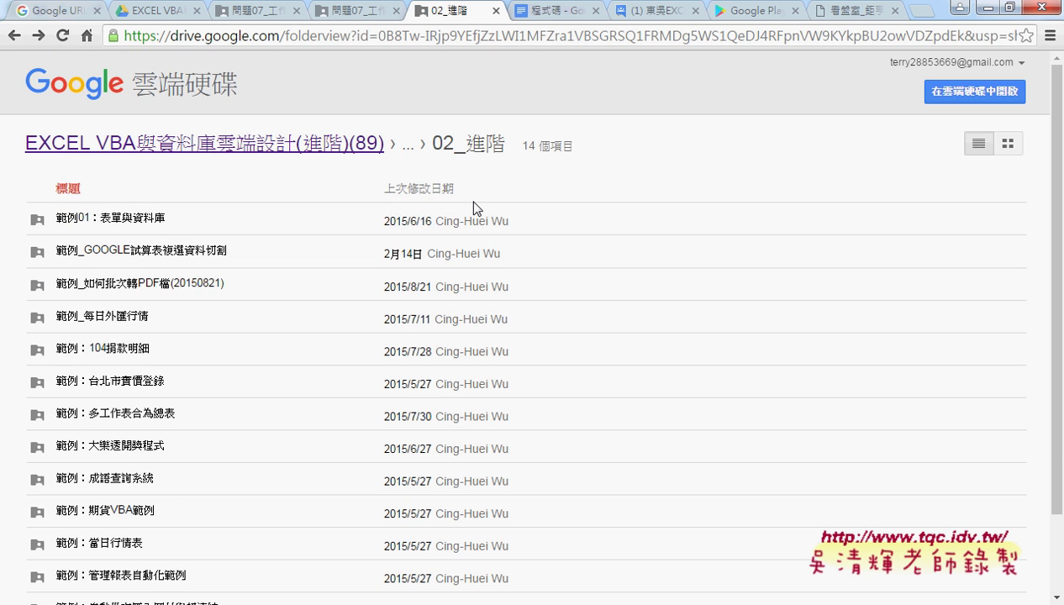
pyautogui.moveTo(505, 145); pyautogui.dragTo(436, 149)
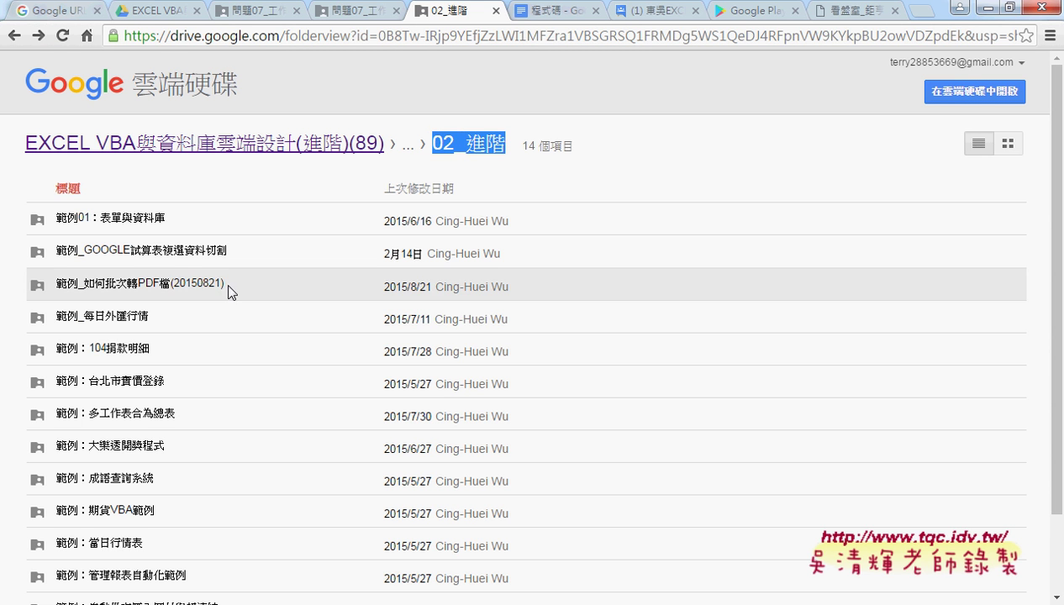
pyautogui.moveTo(151, 314); pyautogui.dragTo(87, 321)
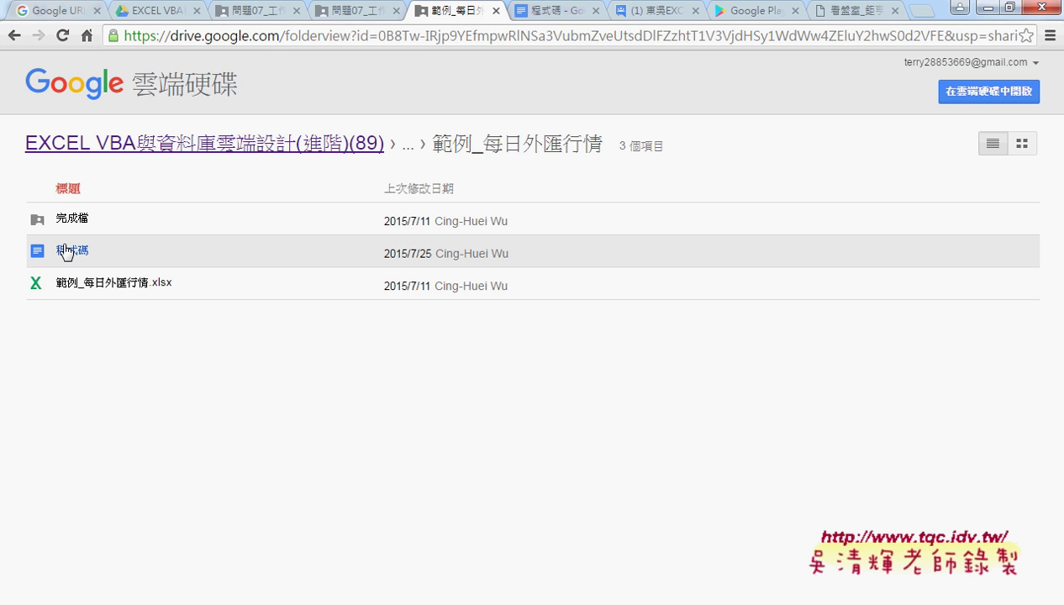
# Look over the cnyes forex quotes table, then bring up the 每日外匯行情_v3 workbook.
pyautogui.click(851, 12)
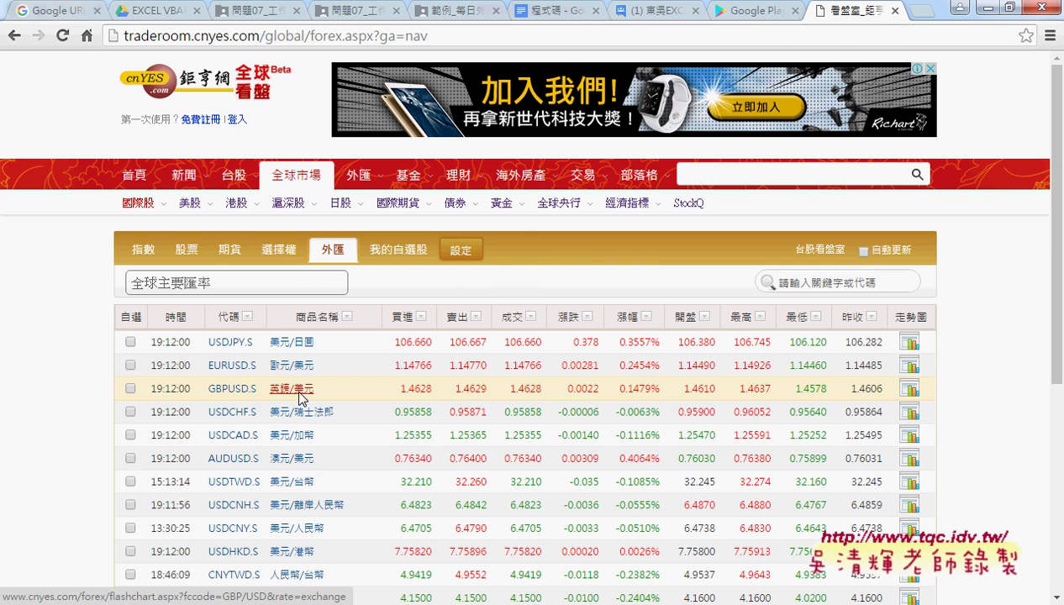
pyautogui.scroll(-4, 344, 420)
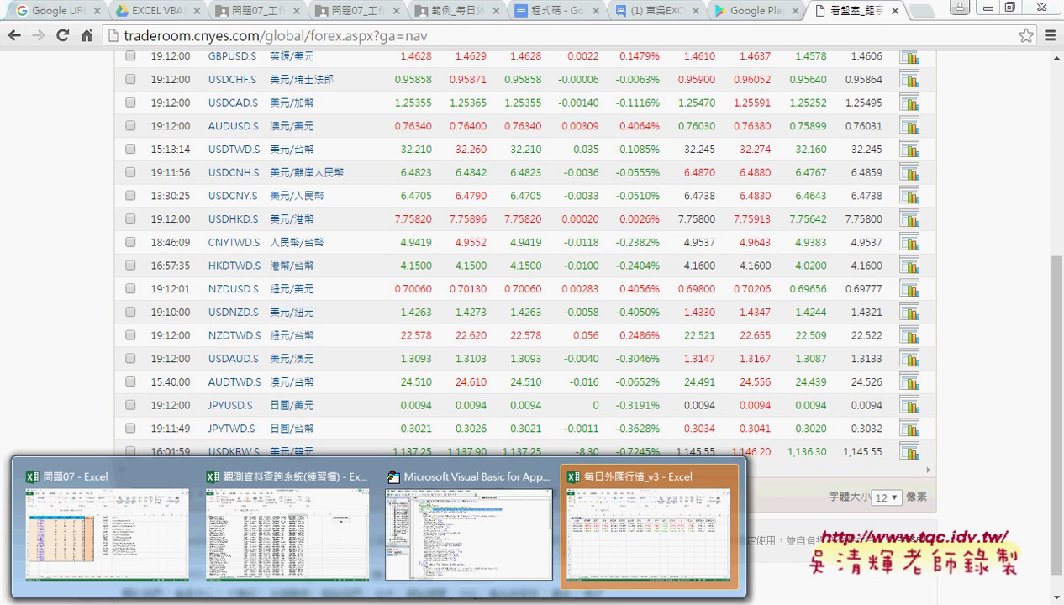
pyautogui.click(477, 546)
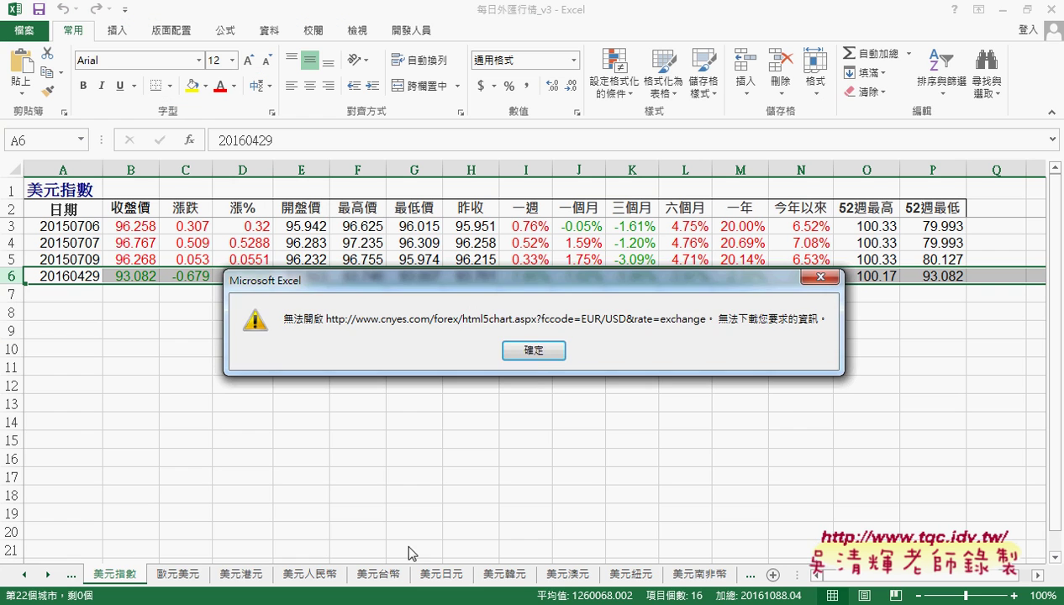
# Dismiss the download error and select the eleven currency names A2:A12 on the 外匯 sheet.
pyautogui.click(530, 349)
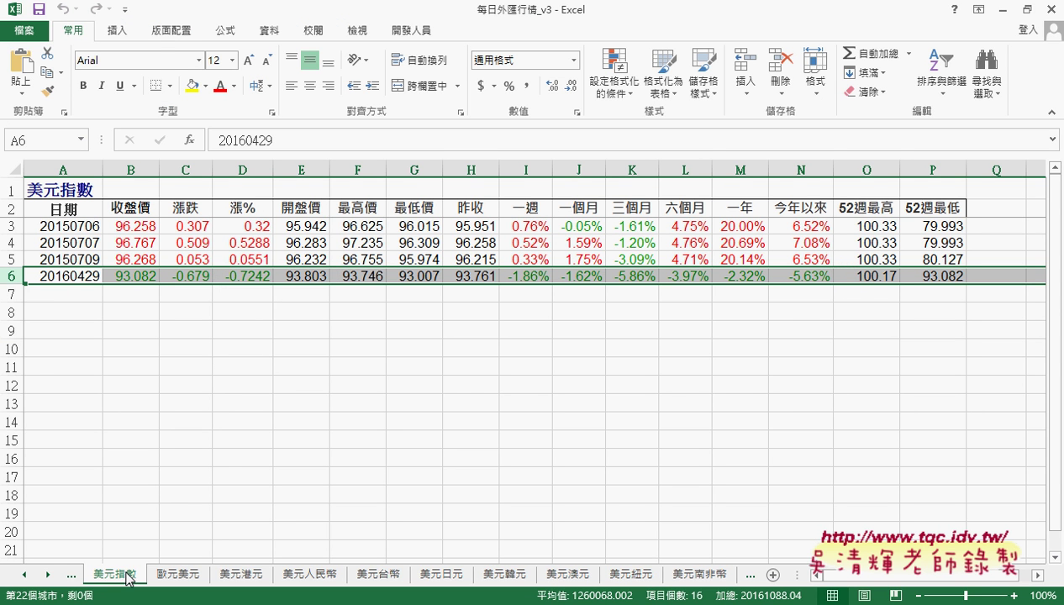
pyautogui.click(71, 575)
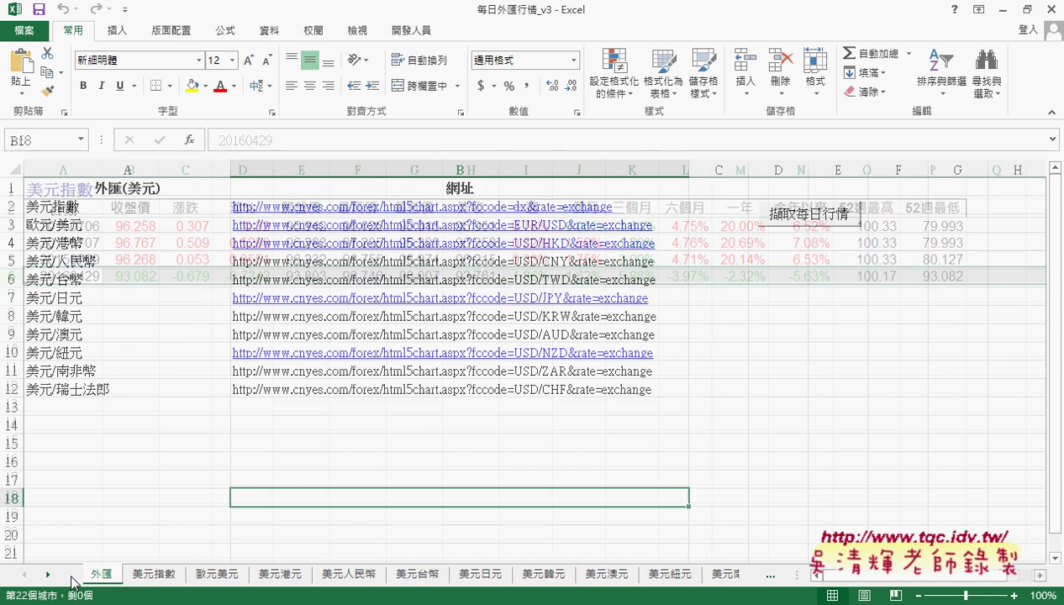
pyautogui.click(99, 205)
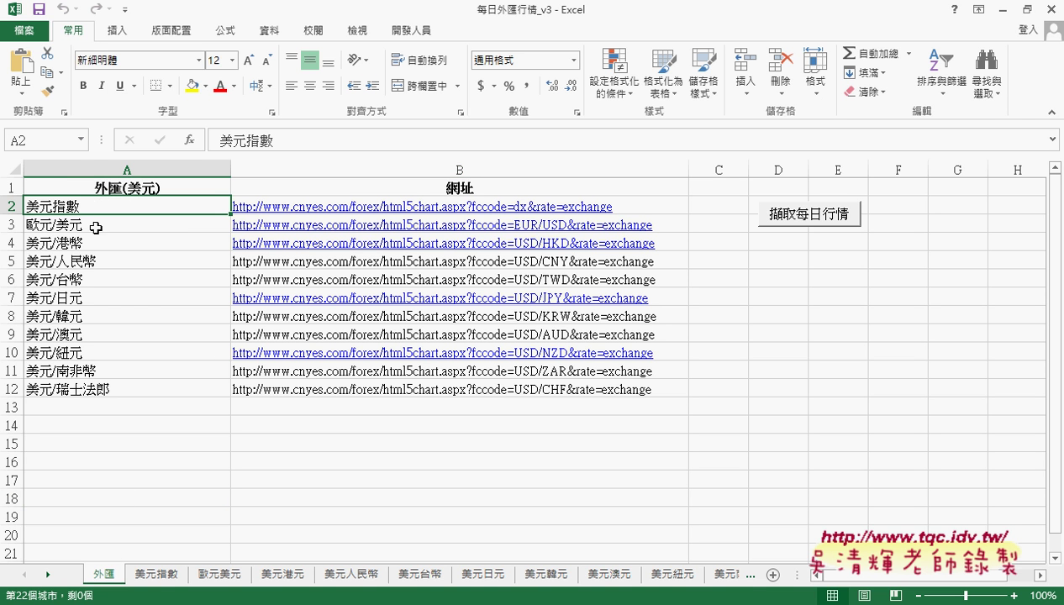
pyautogui.click(94, 225)
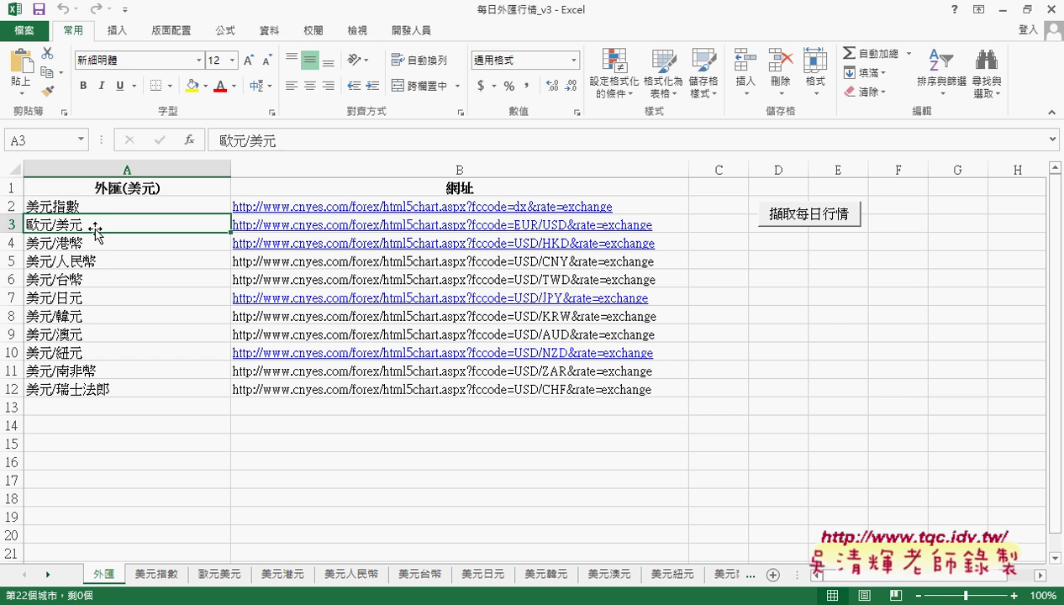
pyautogui.click(92, 243)
pyautogui.click(91, 261)
pyautogui.moveTo(93, 206); pyautogui.dragTo(96, 390)
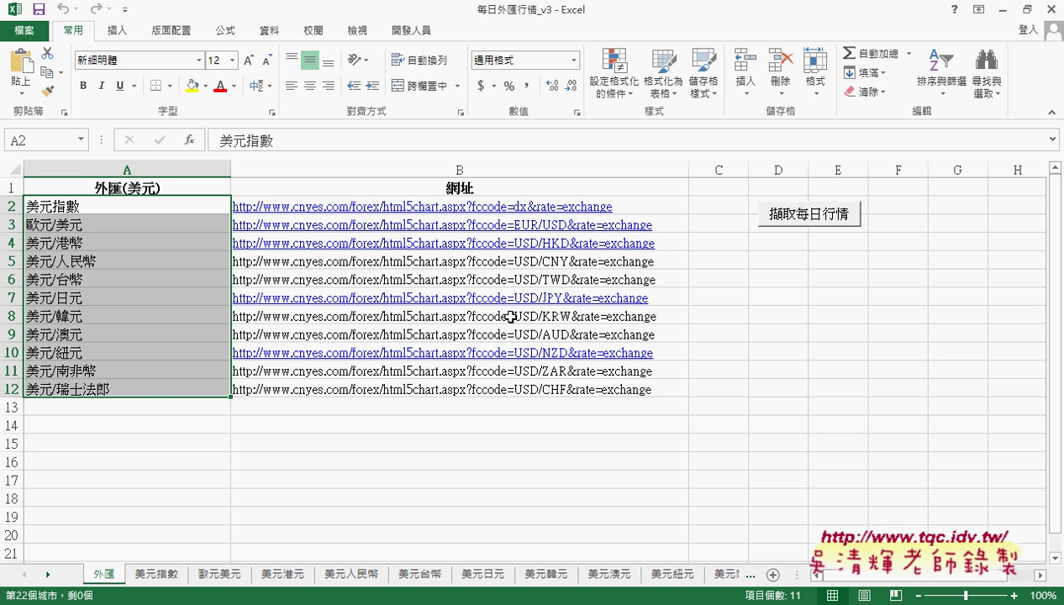
# Inspect each value of the appended 20160429 row 6 on the 美元指數 sheet.
pyautogui.click(157, 575)
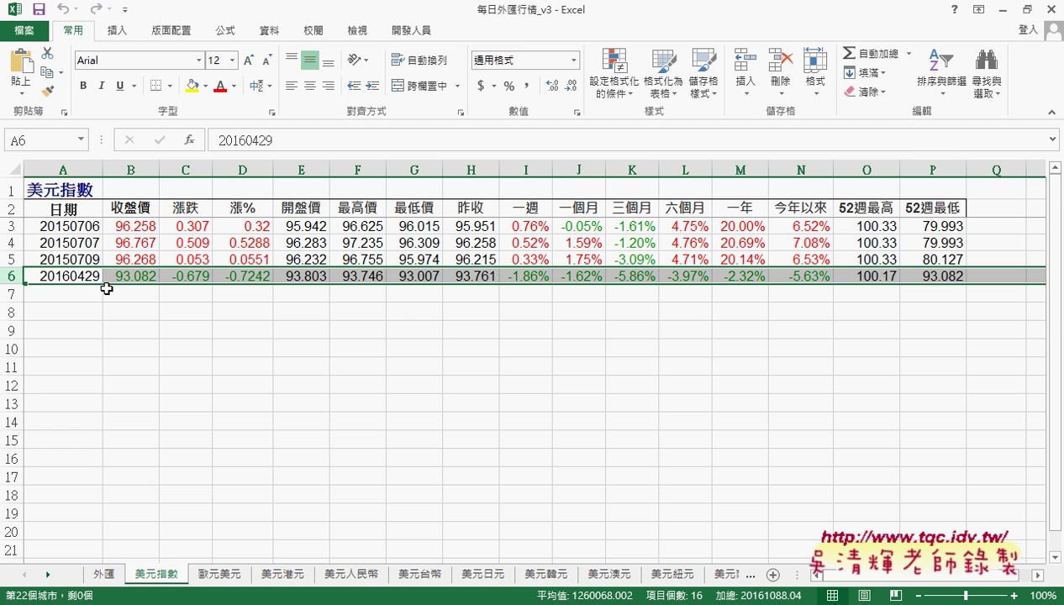
pyautogui.click(50, 279)
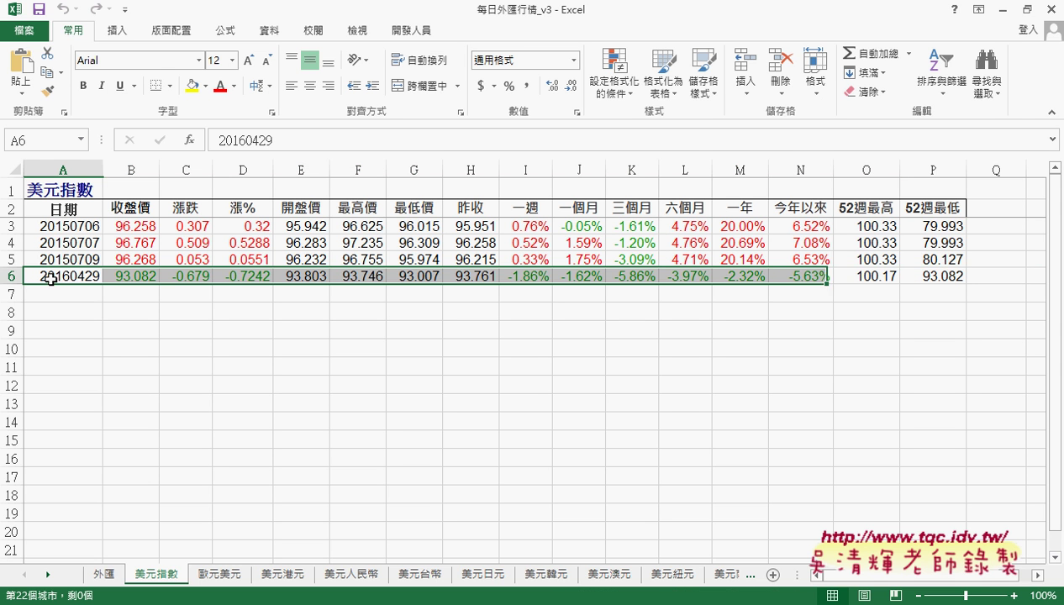
pyautogui.click(149, 278)
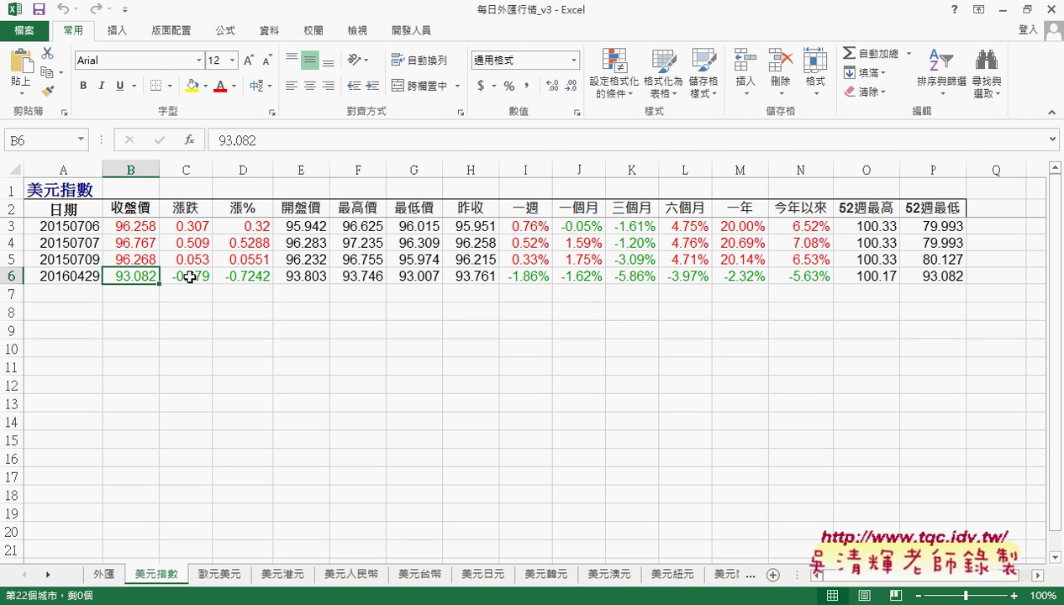
pyautogui.click(187, 276)
pyautogui.click(254, 275)
pyautogui.click(298, 271)
pyautogui.click(350, 271)
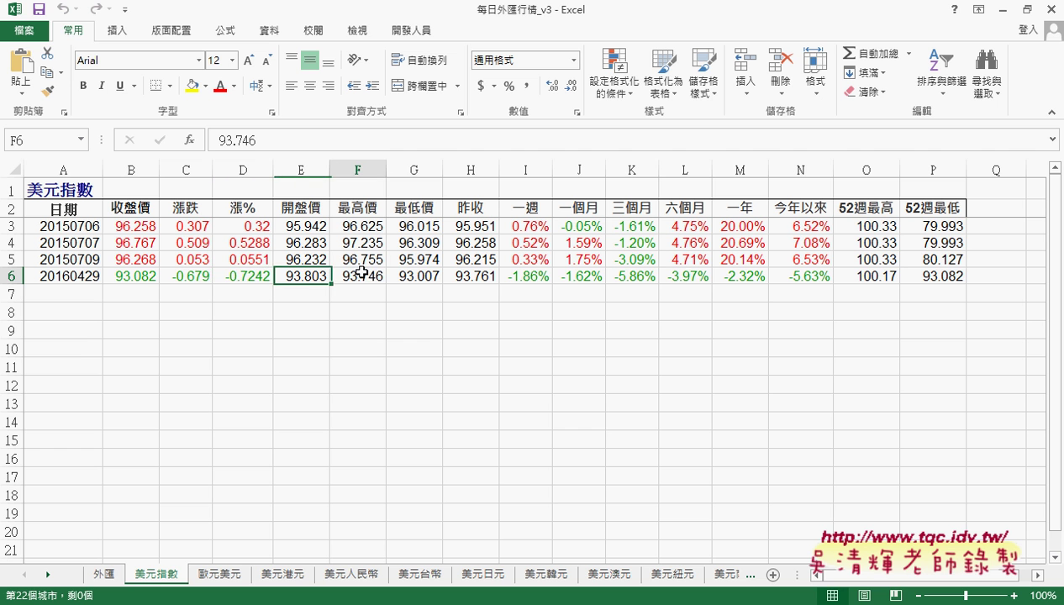
pyautogui.moveTo(949, 274); pyautogui.dragTo(35, 274)
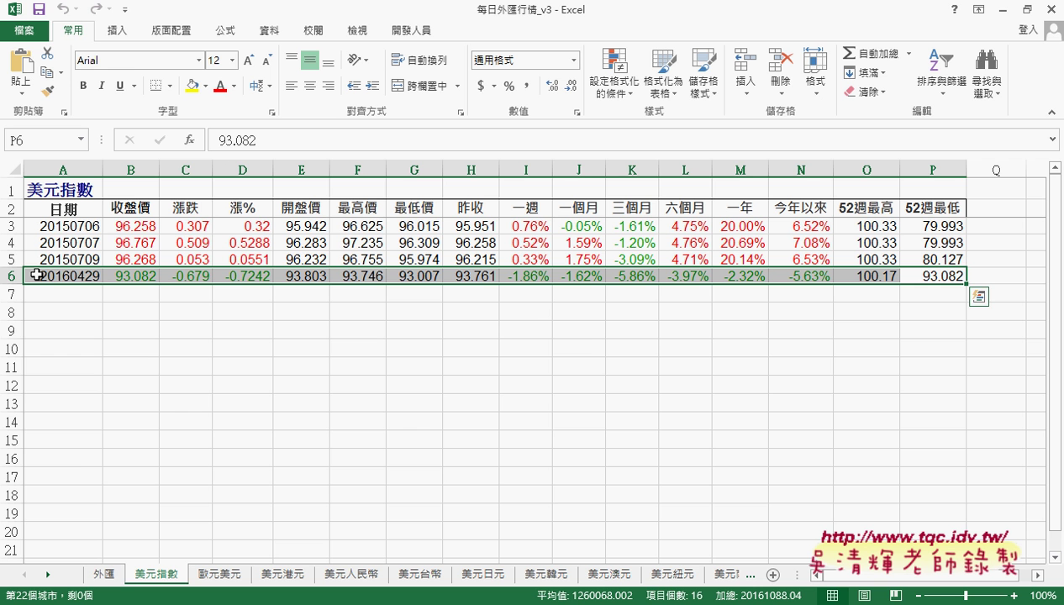
# Select the currency names A2:A12 and their cnyes URLs B2:B12 on the 外匯 sheet.
pyautogui.click(106, 574)
pyautogui.moveTo(676, 206); pyautogui.dragTo(674, 389)
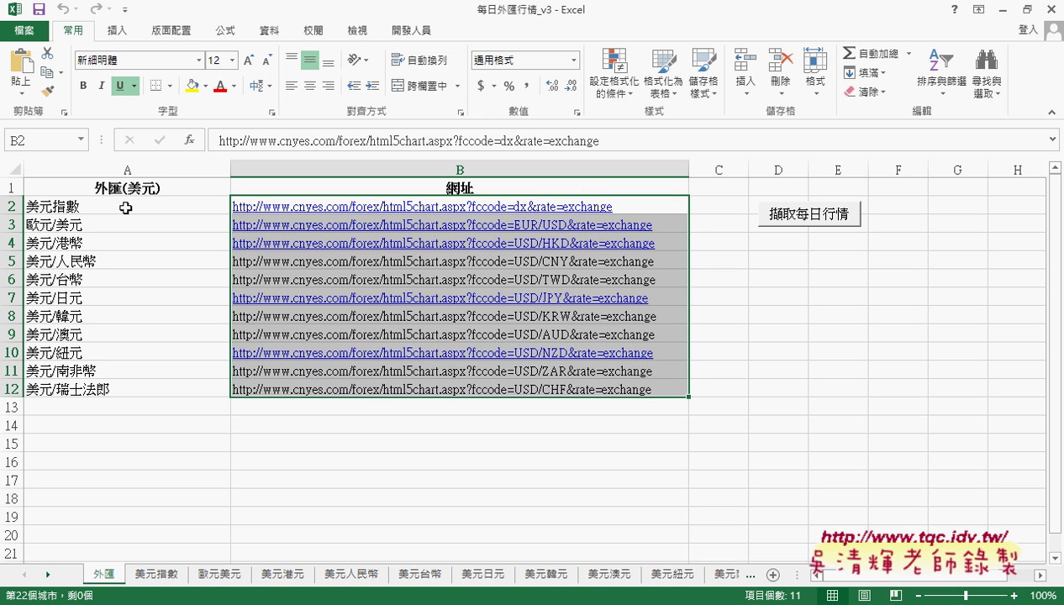
pyautogui.moveTo(126, 207); pyautogui.dragTo(126, 387)
pyautogui.moveTo(668, 208); pyautogui.dragTo(654, 397)
pyautogui.click(653, 400)
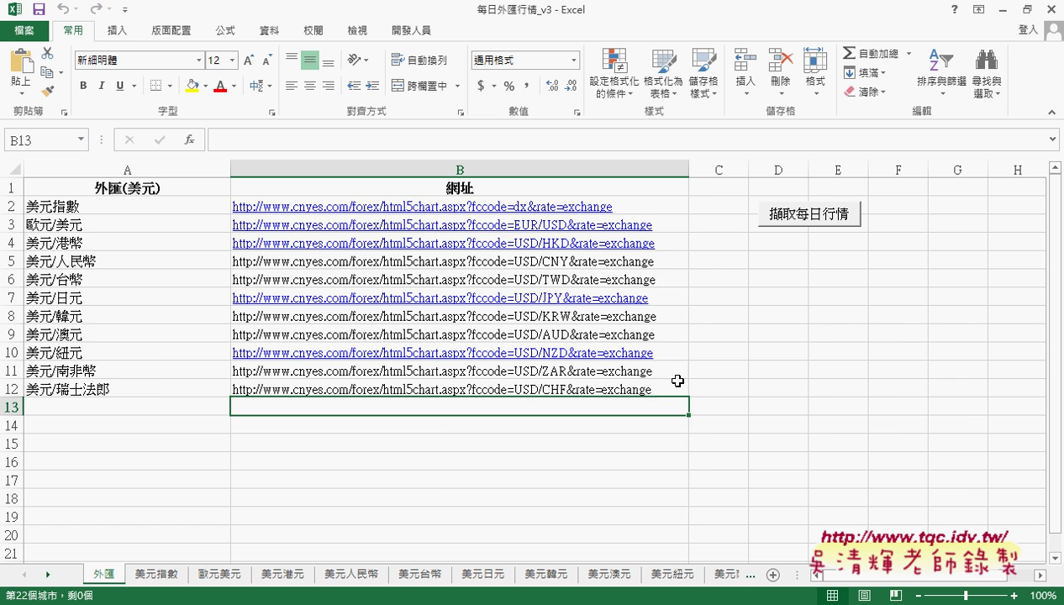
pyautogui.click(677, 387)
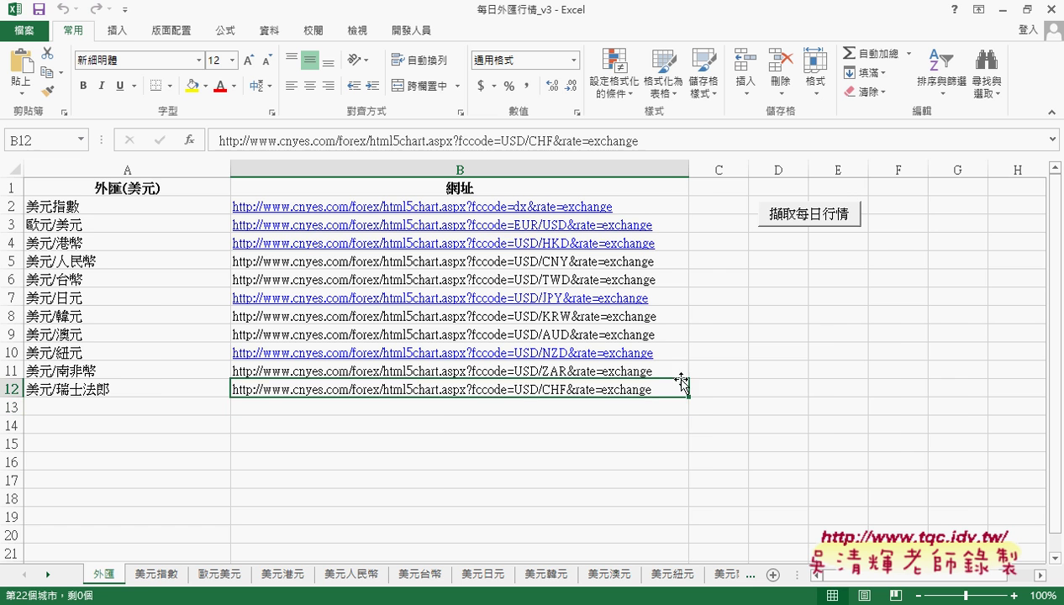
# Return to the 美元指數 sheet, then view the cnyes forex quotes page.
pyautogui.click(156, 574)
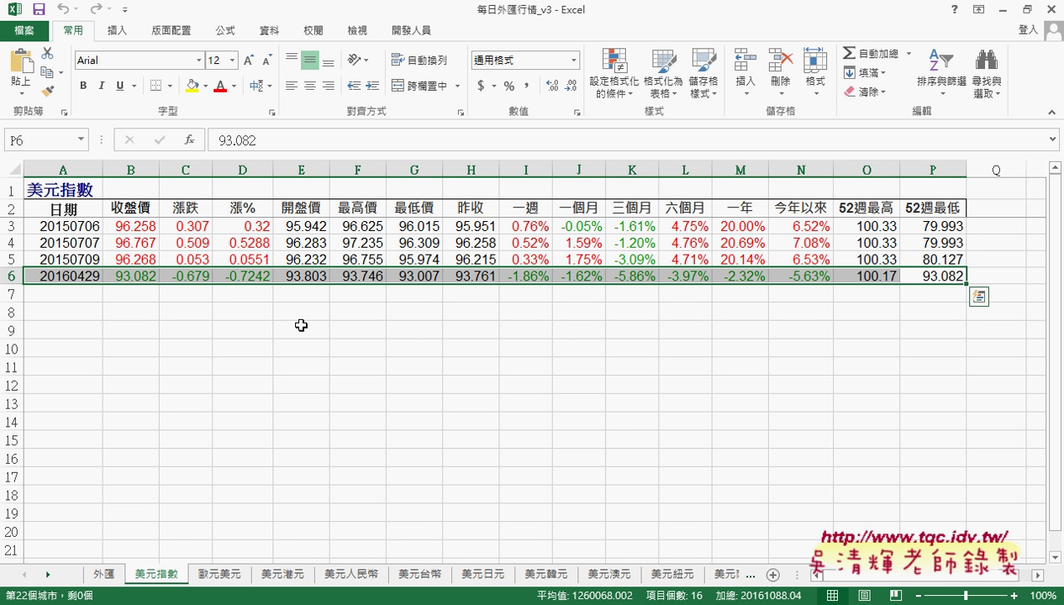
pyautogui.press('Escape')
pyautogui.hotkey('alt', 'Tab')
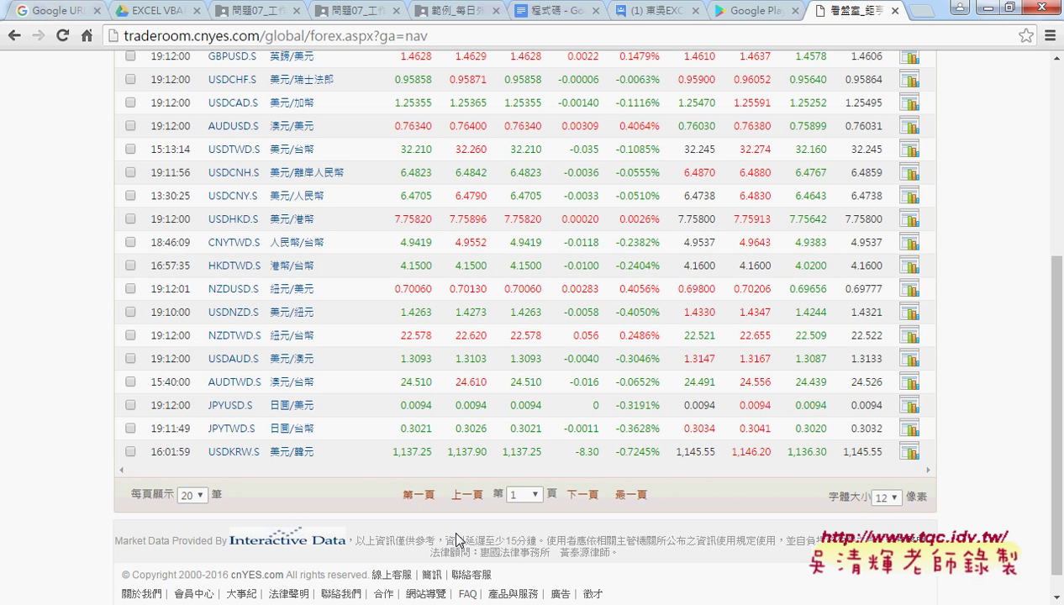
pyautogui.scroll(5, 456, 540)
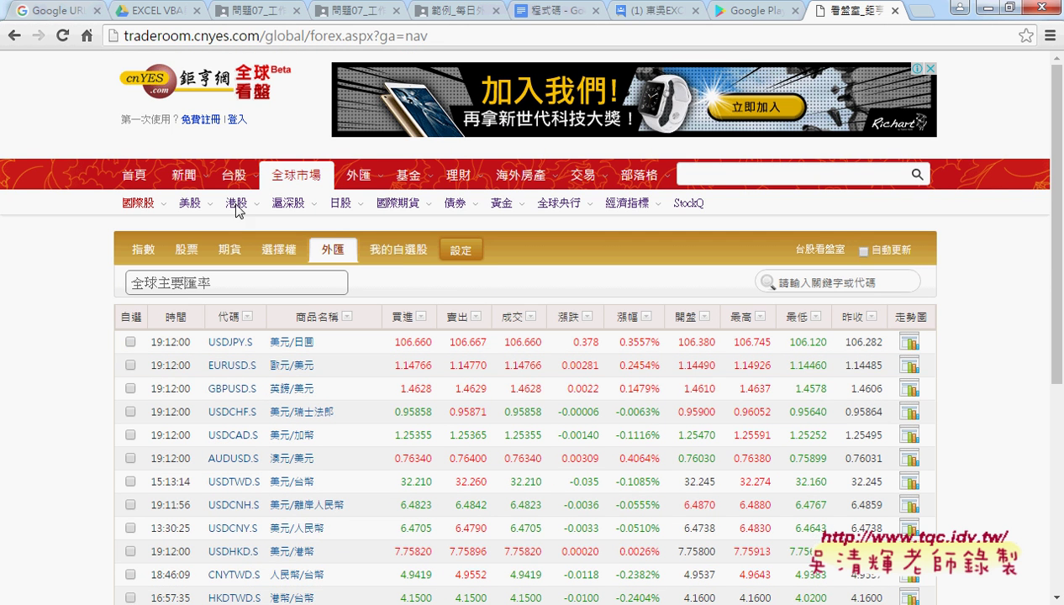
pyautogui.click(378, 604)
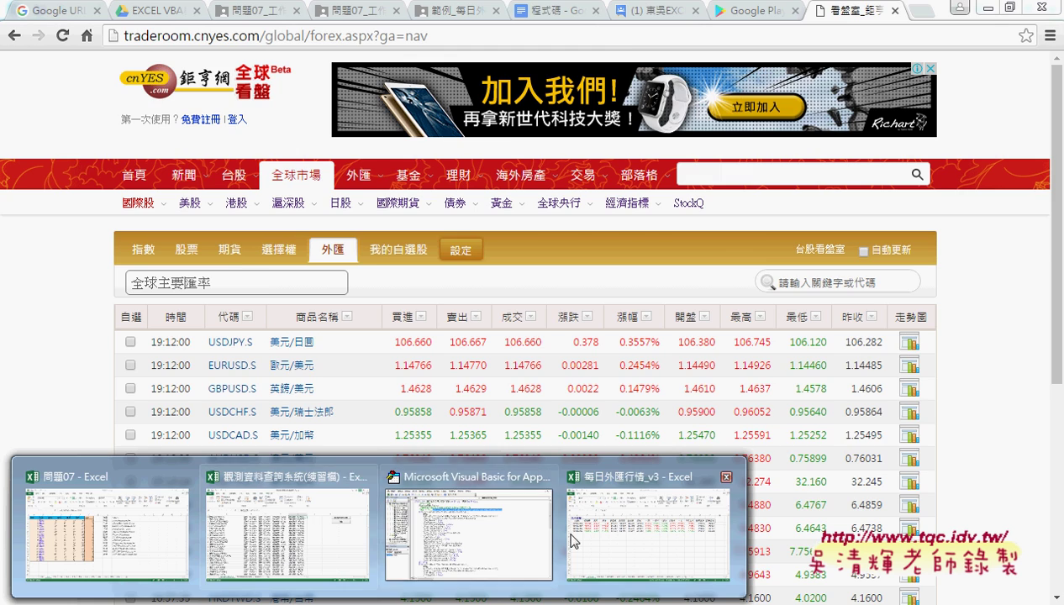
# View the macro code, then close 觀測資料查詢系統(練習檔) without saving.
pyautogui.click(492, 538)
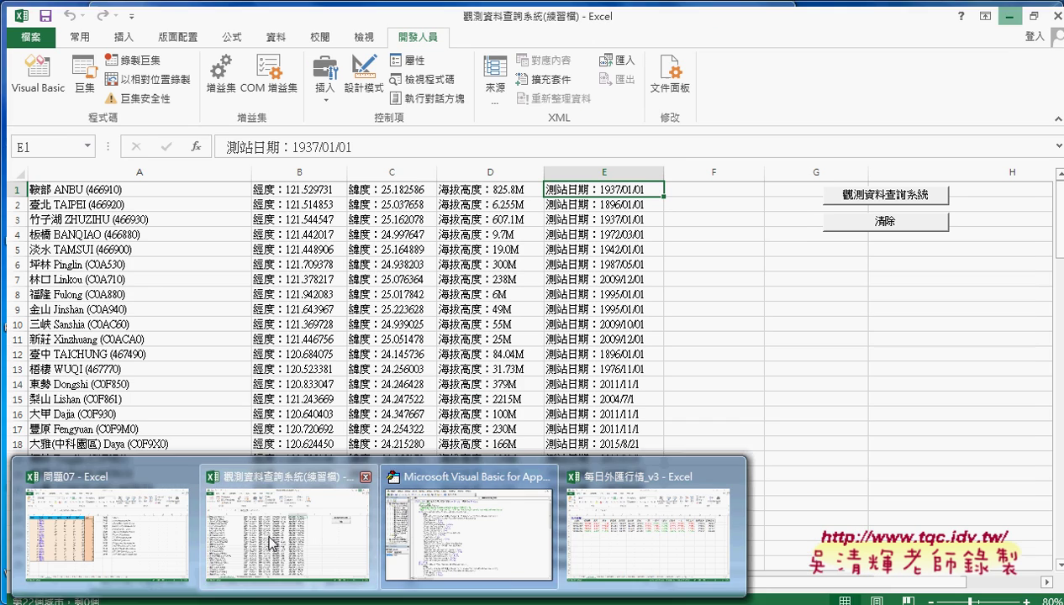
pyautogui.click(271, 542)
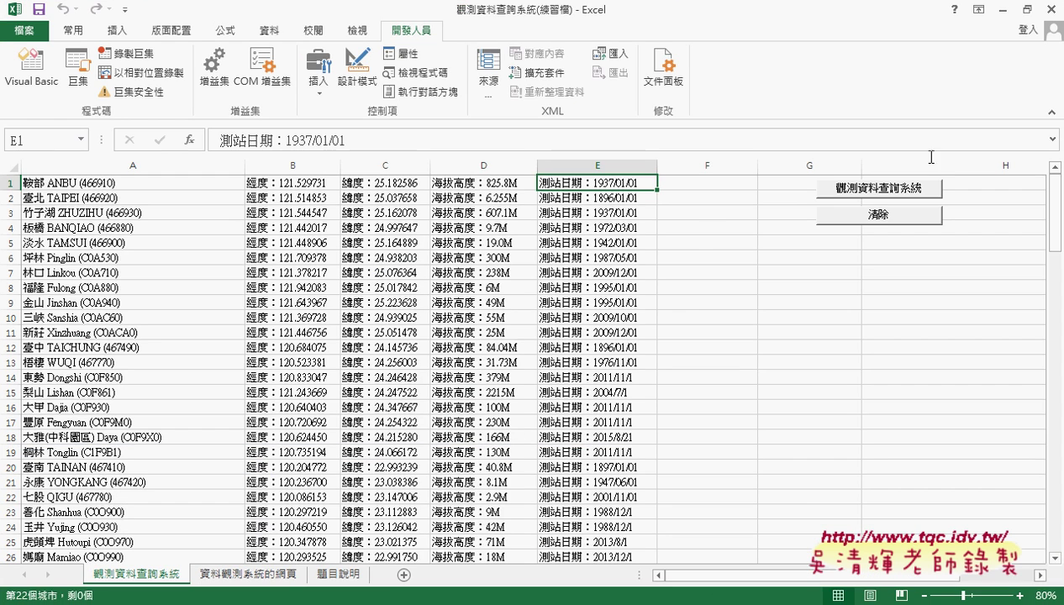
pyautogui.click(1045, 9)
pyautogui.click(531, 346)
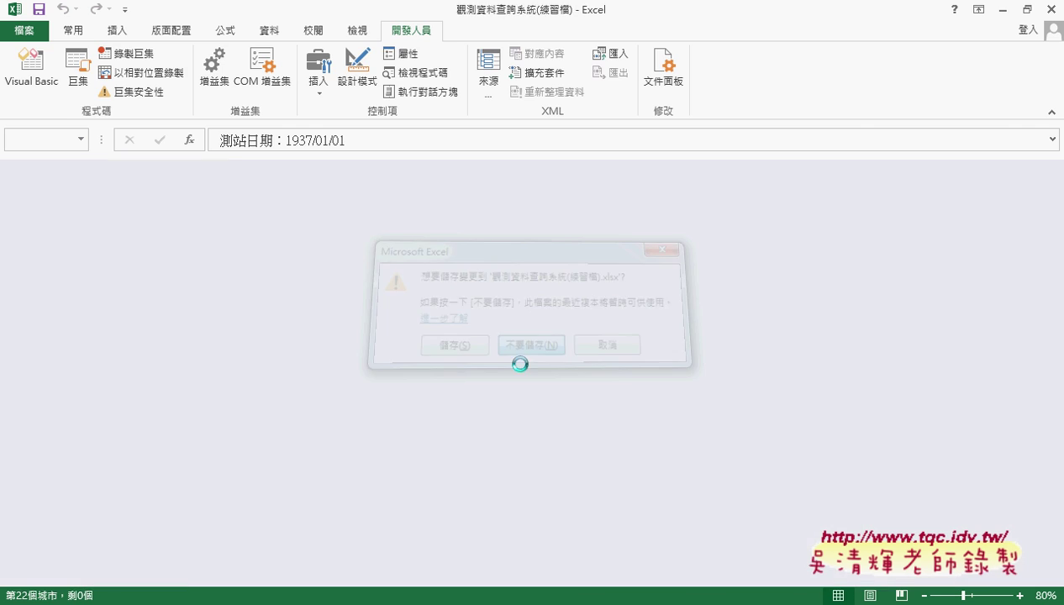
# On the 外匯 sheet, select the 美元指數 URL in B2.
pyautogui.click(443, 555)
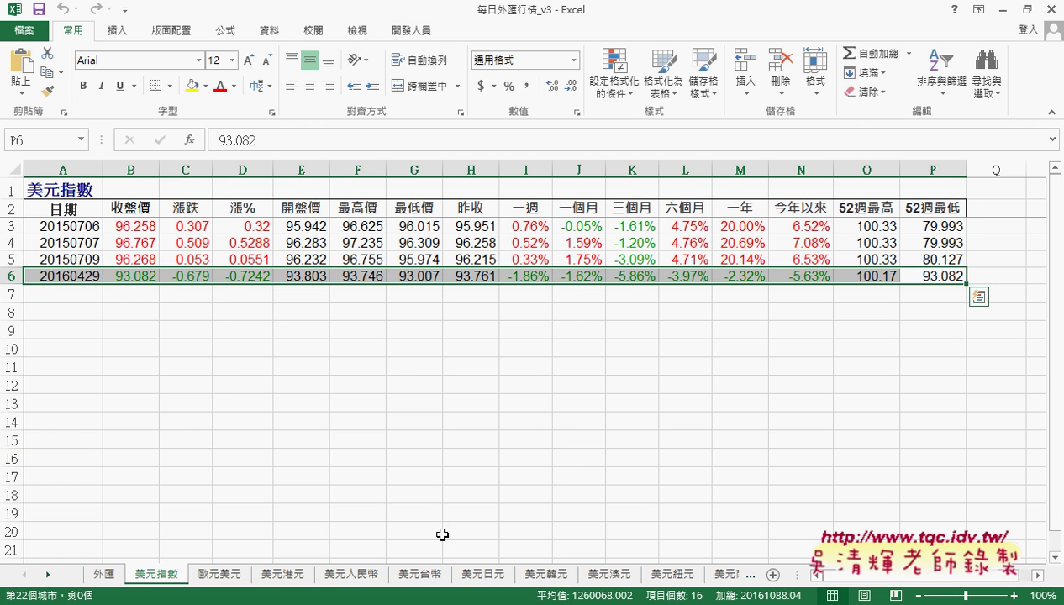
pyautogui.click(105, 575)
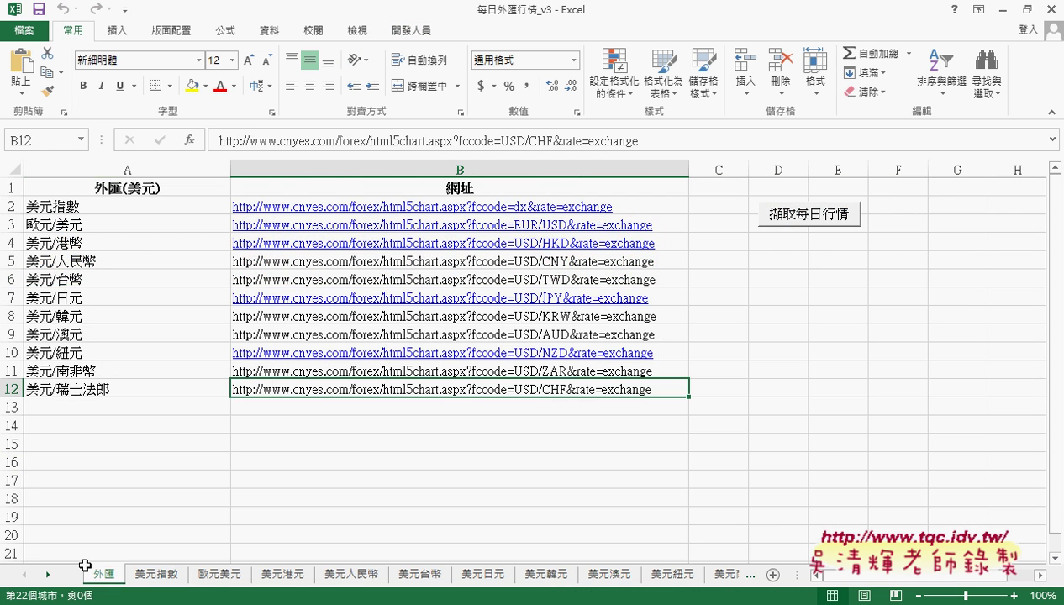
pyautogui.click(573, 212)
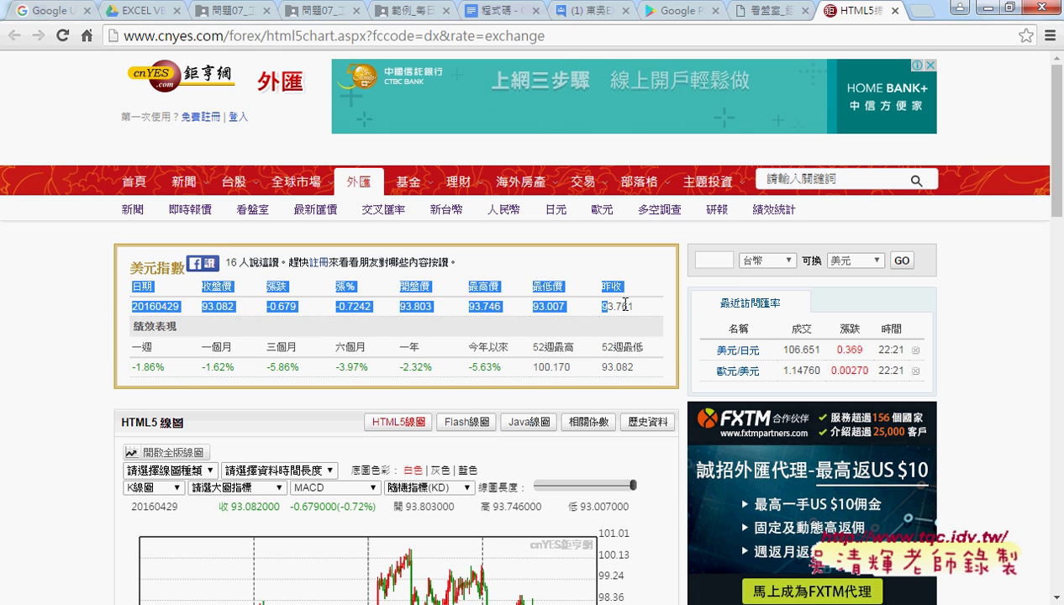
# Paste the cnyes 20160429 quote row into A6:H6 of the 美元指數 sheet.
pyautogui.moveTo(137, 289); pyautogui.dragTo(631, 293)
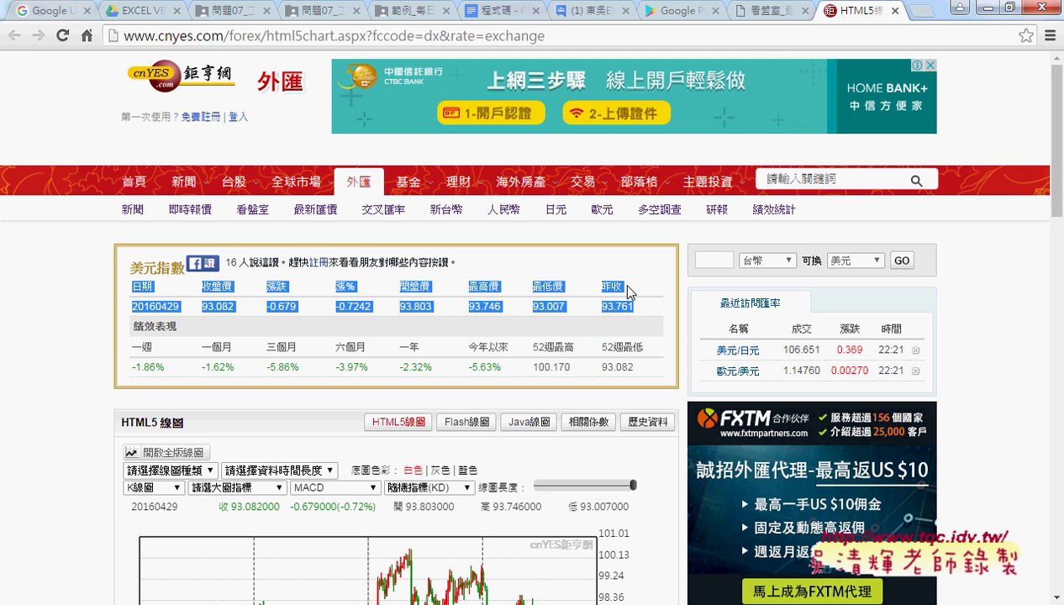
pyautogui.click(289, 603)
pyautogui.click(395, 555)
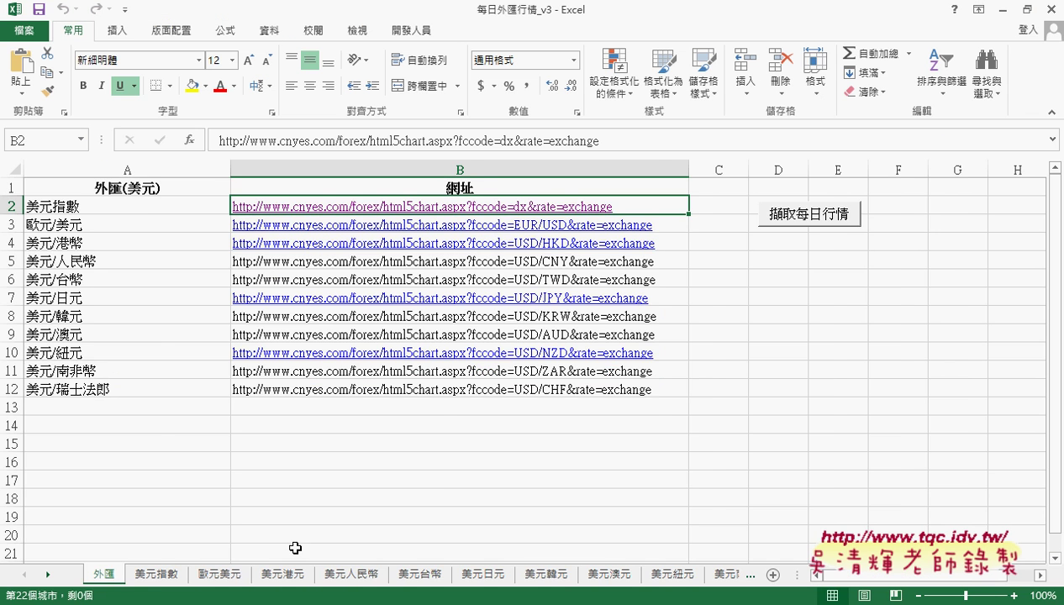
pyautogui.click(155, 574)
pyautogui.write('20160429\t93.082\t-0.679\t-0.7242\t93.803\t93.746\t93.007\t93.761\t-1.86%\t-1.62%\t-5.86%\t-3.97%\t-2.32%\t-5.63%\t100.17\t93.082')
pyautogui.moveTo(475, 275); pyautogui.dragTo(67, 286)
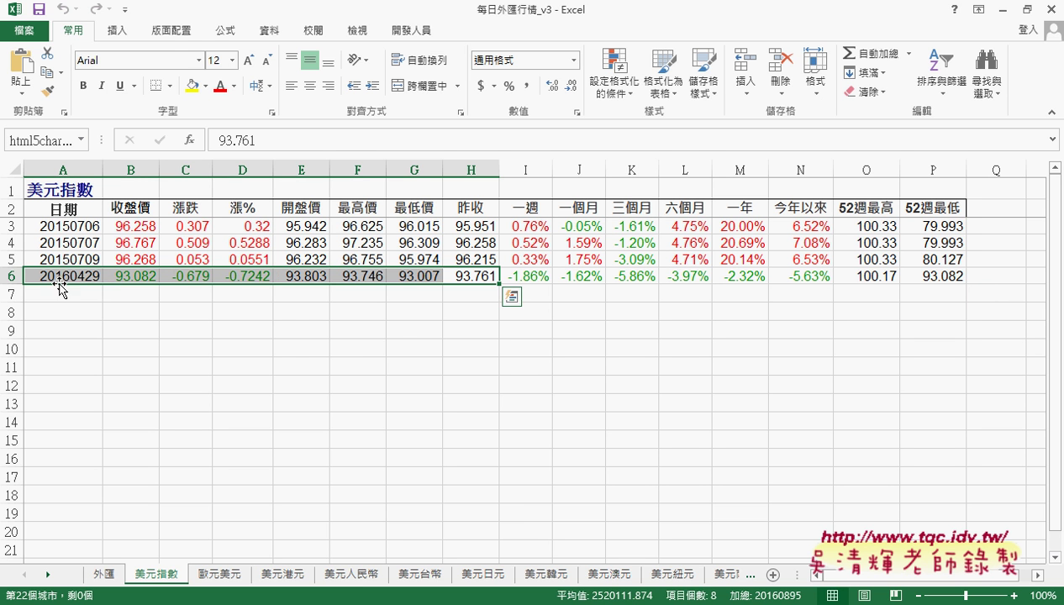
pyautogui.press('Escape')
# Copy the cnyes performance figures and paste them into I6:P6.
pyautogui.hotkey('alt', 'Tab')
pyautogui.moveTo(132, 367); pyautogui.dragTo(655, 370)
pyautogui.press('super+2')
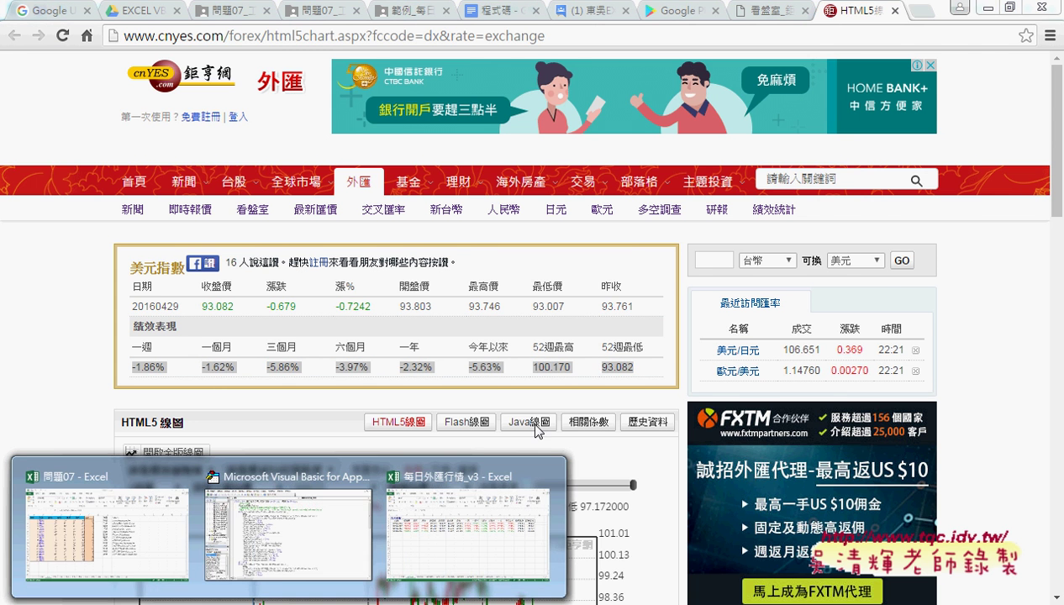
pyautogui.click(505, 505)
pyautogui.moveTo(529, 278); pyautogui.dragTo(928, 282)
pyautogui.hotkey('ctrl', 'v')
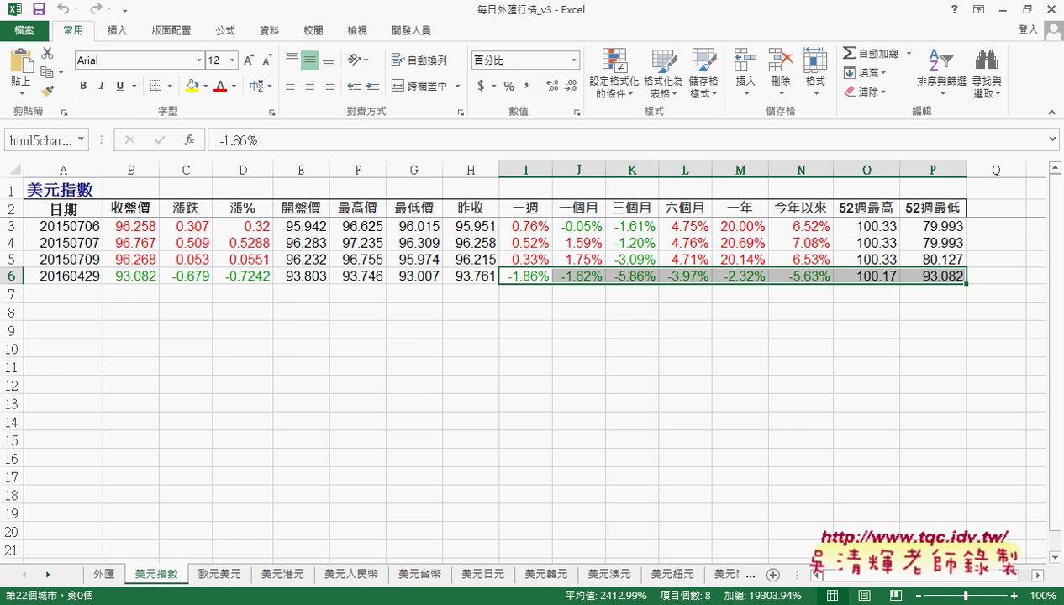
# Reselect the quote and performance rows on the cnyes page, then return to Excel.
pyautogui.hotkey('alt', 'Tab')
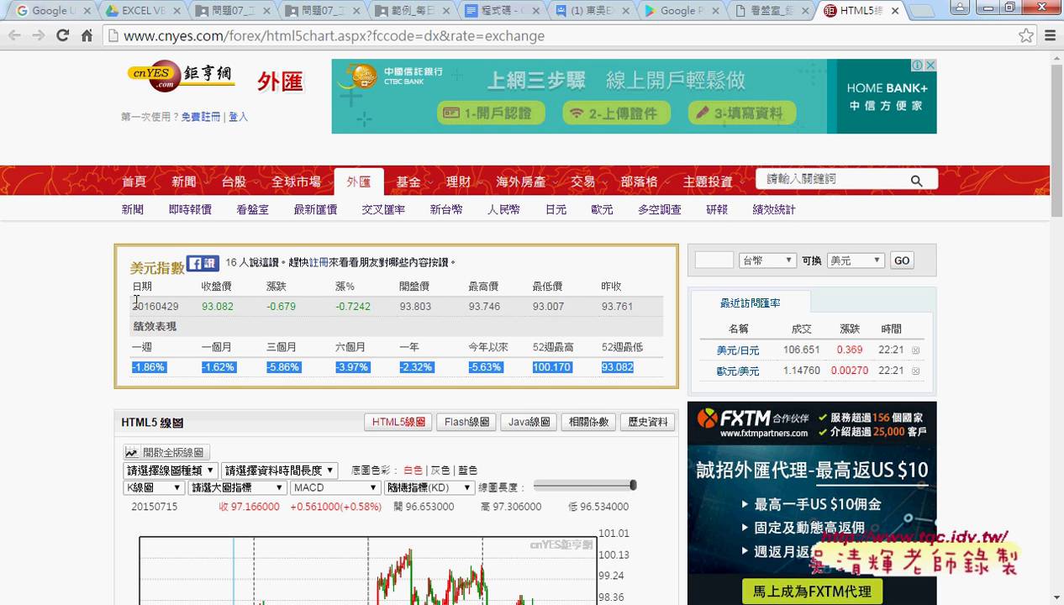
pyautogui.moveTo(131, 306); pyautogui.dragTo(638, 309)
pyautogui.moveTo(128, 340)
pyautogui.mouseDown()
pyautogui.moveTo(283, 370)
pyautogui.moveTo(647, 368)
pyautogui.mouseUp()
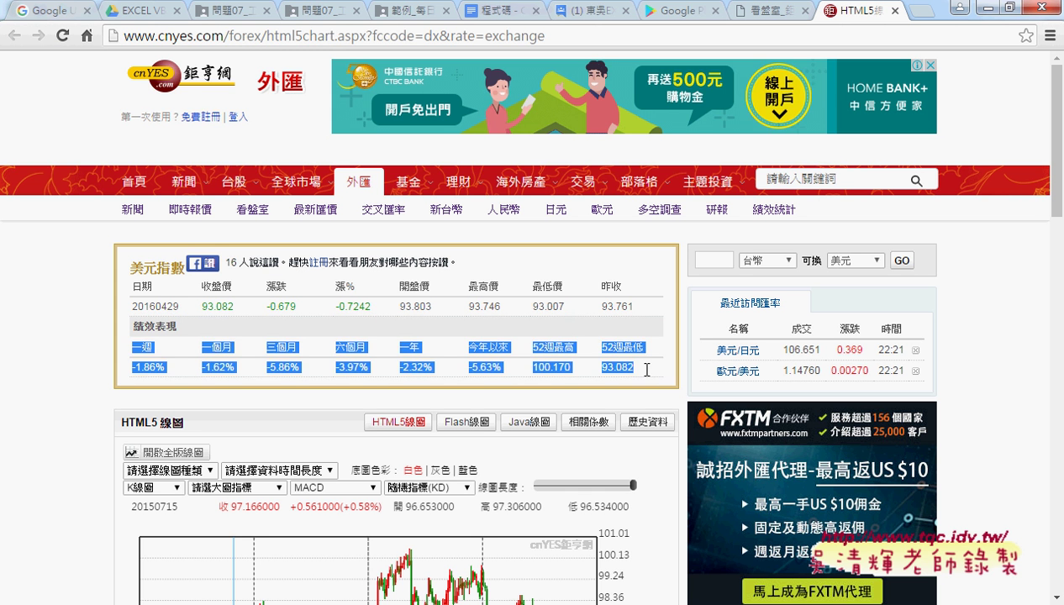
pyautogui.click(302, 287)
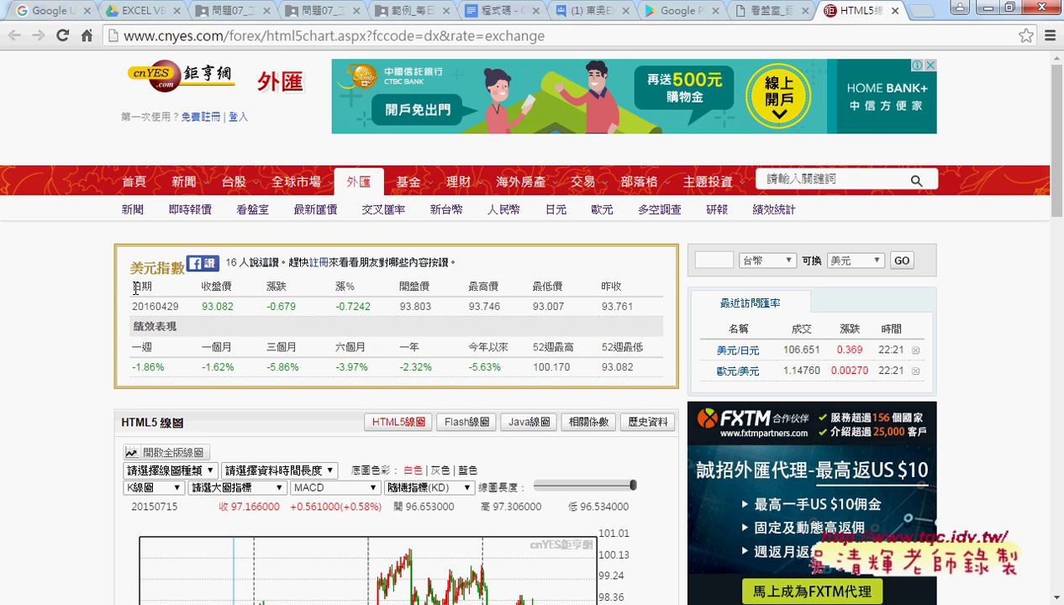
pyautogui.moveTo(135, 289); pyautogui.dragTo(419, 302)
pyautogui.click(408, 289)
pyautogui.moveTo(128, 288); pyautogui.dragTo(620, 311)
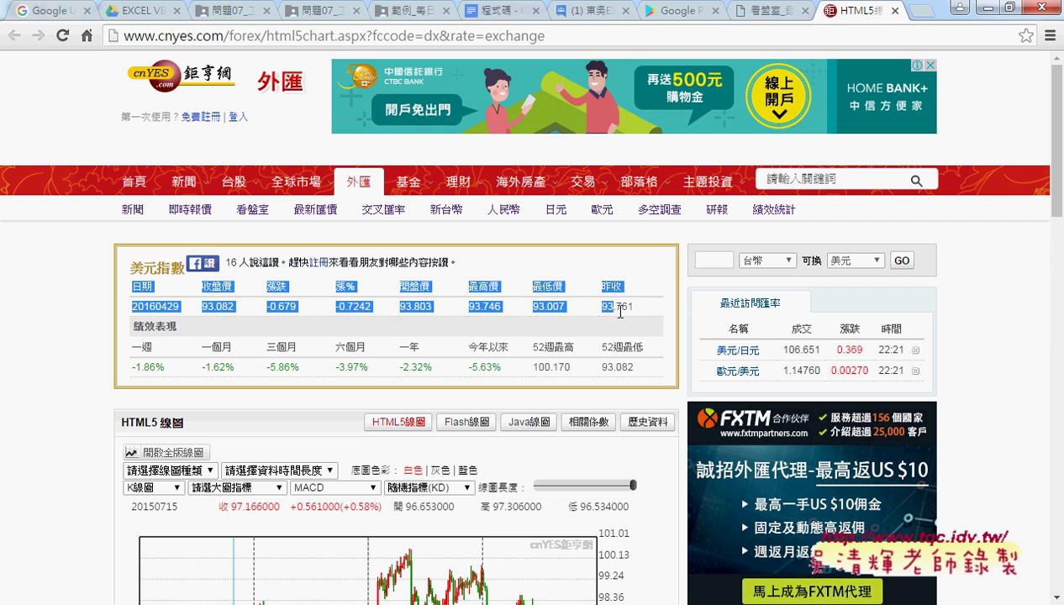
pyautogui.moveTo(637, 372); pyautogui.dragTo(122, 338)
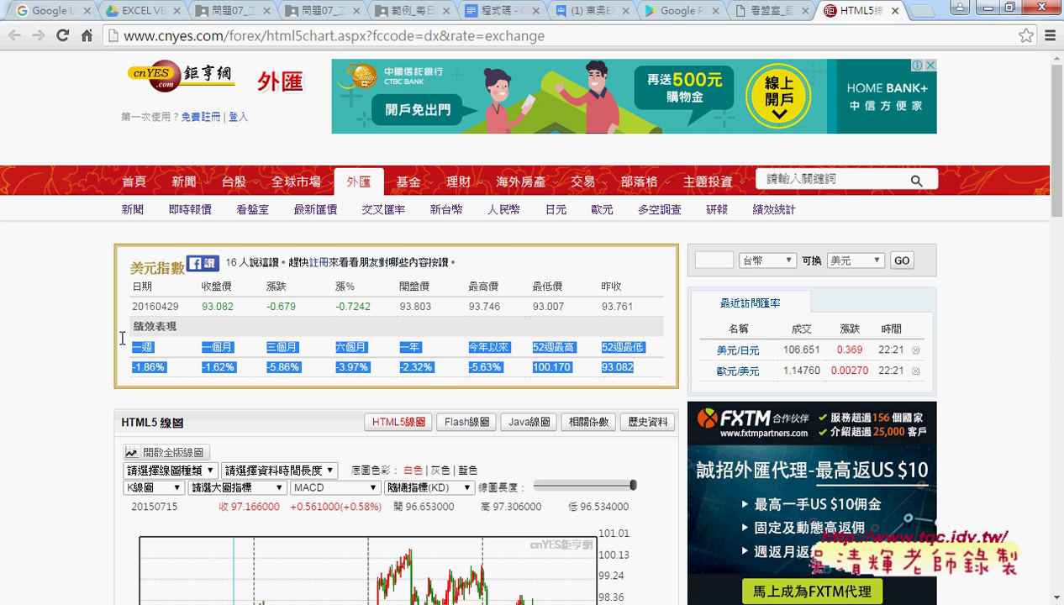
pyautogui.click(963, 9)
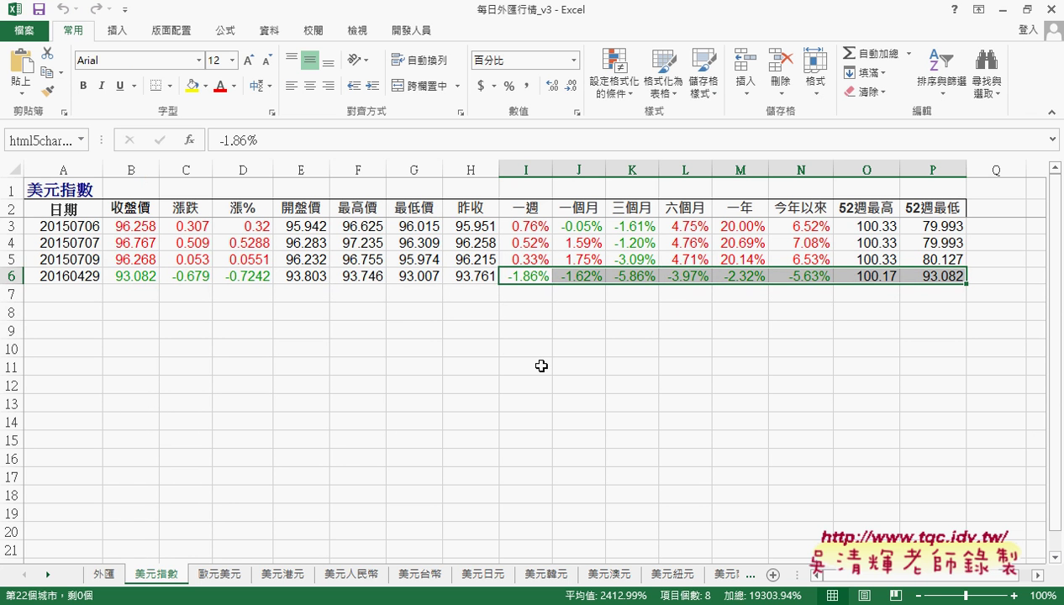
# Open the 擷取每日行情 button's macro and breakpoint its first Call 擷取每日行情_共用 line.
pyautogui.click(105, 574)
pyautogui.rightClick(814, 221)
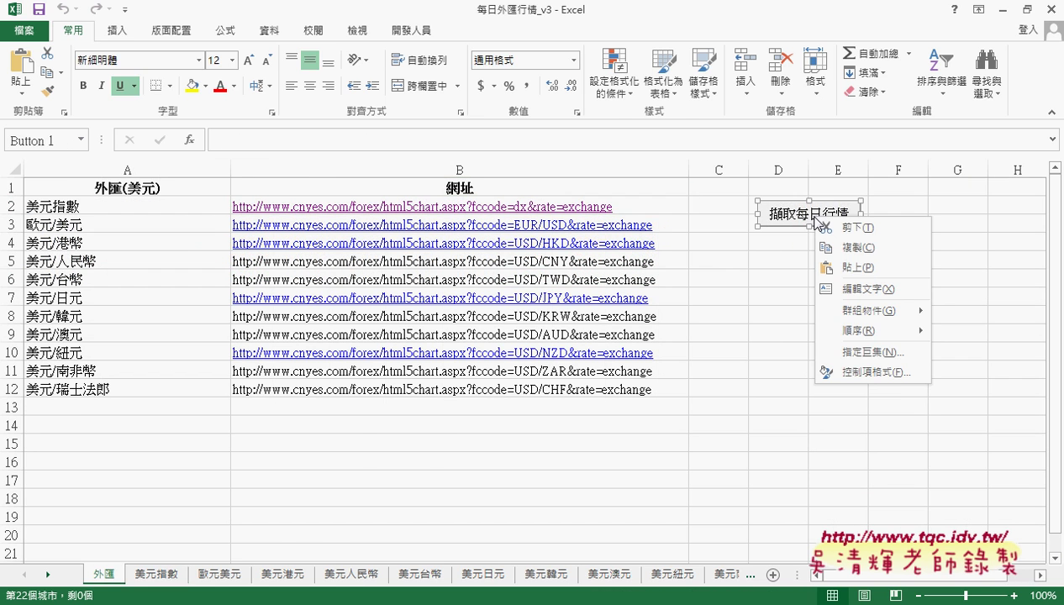
pyautogui.click(837, 352)
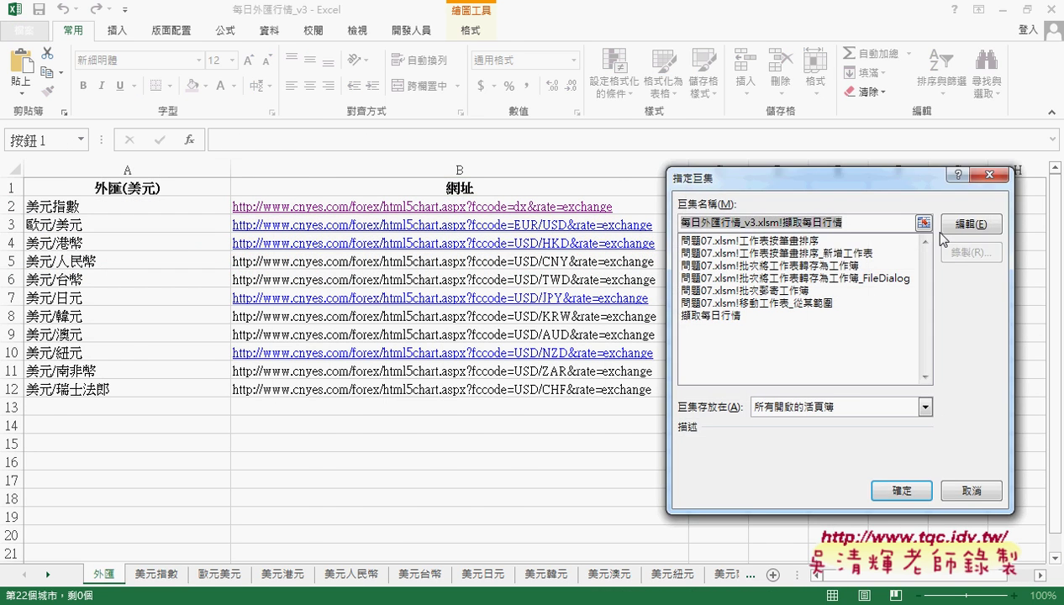
pyautogui.click(951, 224)
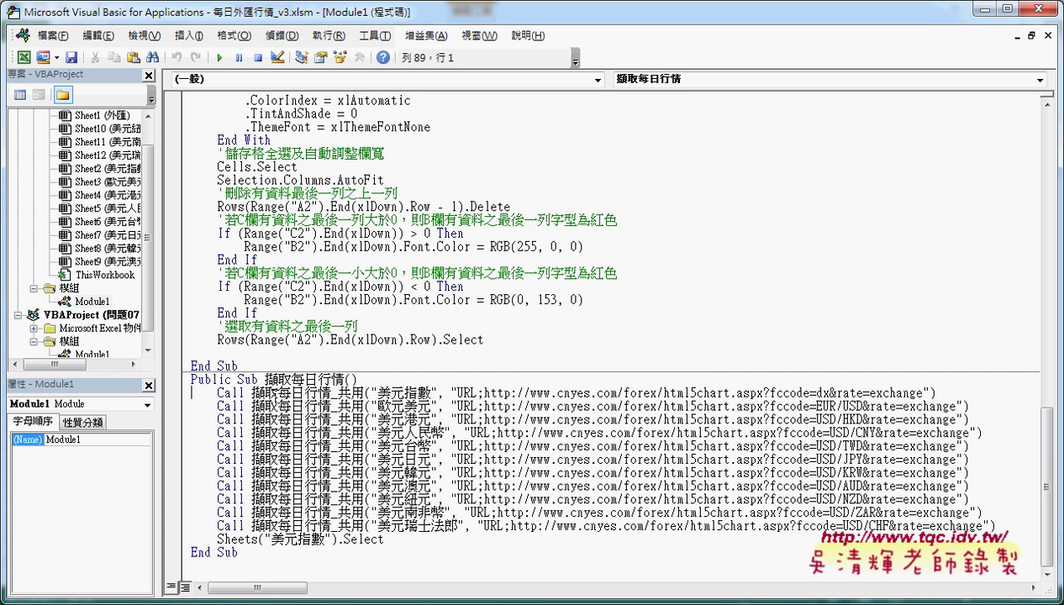
pyautogui.moveTo(366, 392); pyautogui.dragTo(250, 393)
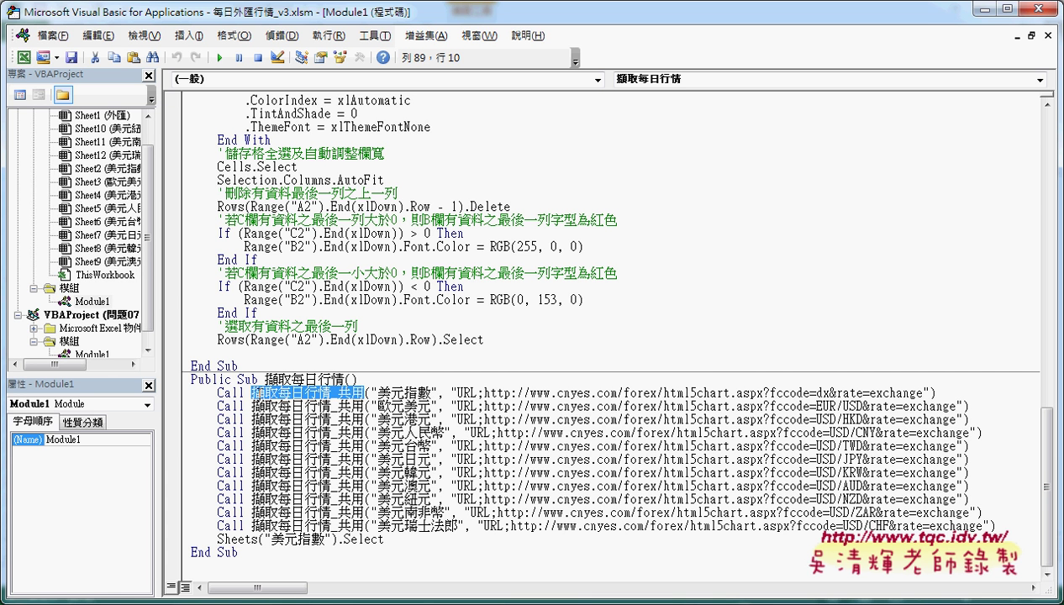
pyautogui.click(172, 393)
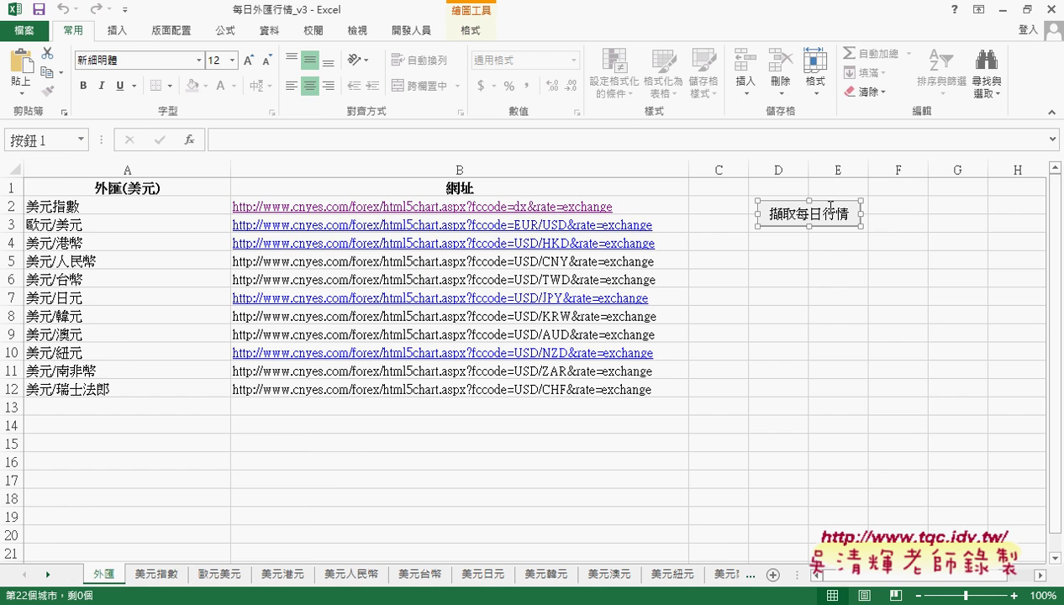
pyautogui.press('Escape')
# Run 擷取每日行情 from its button and F8-step into 擷取每日行情_共用 to the sheet-selection line.
pyautogui.click(805, 222)
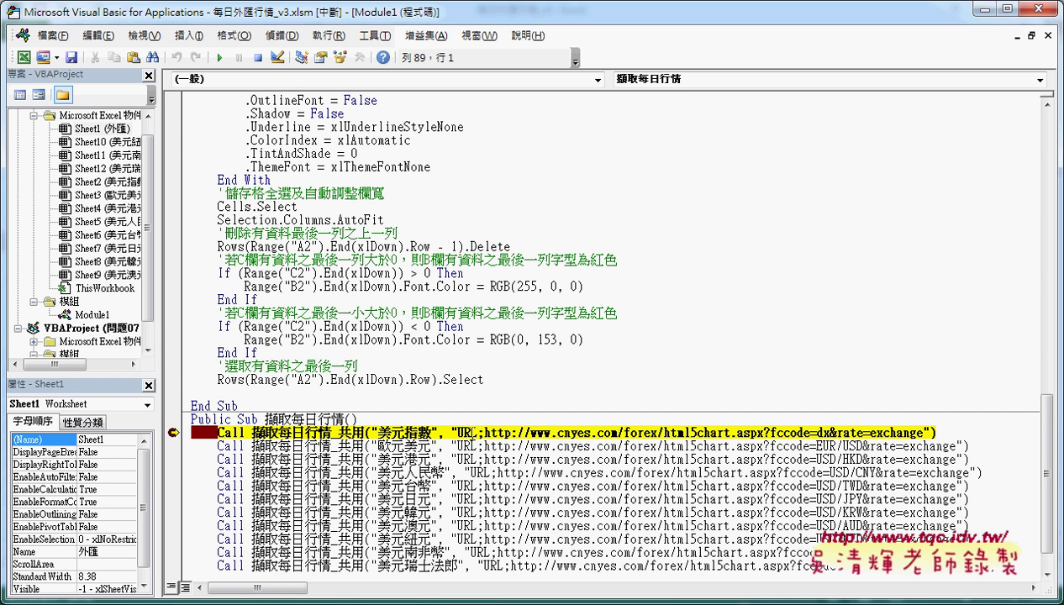
pyautogui.press('F8')
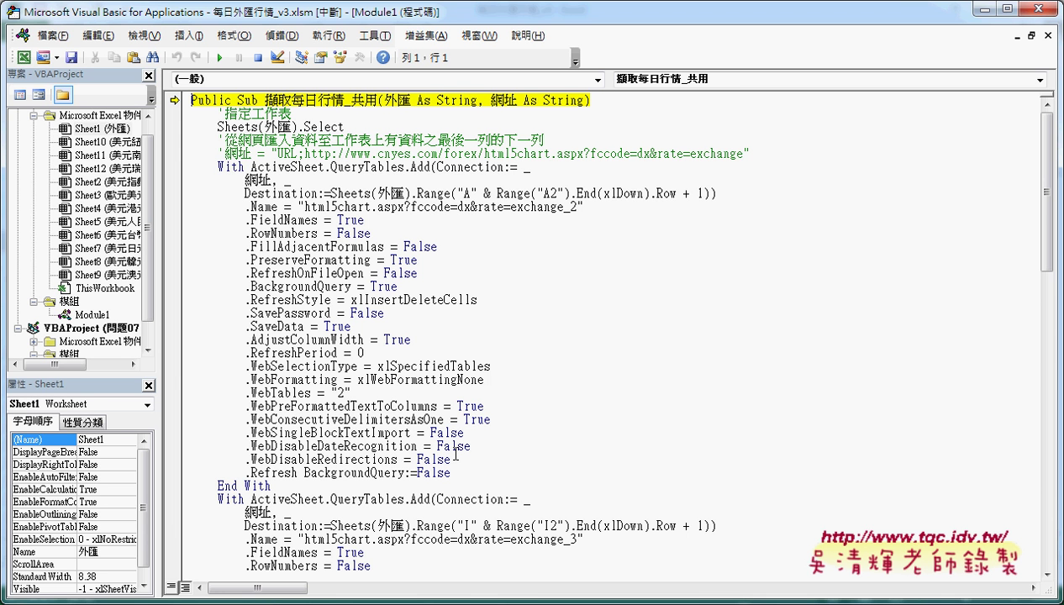
pyautogui.moveTo(265, 99); pyautogui.dragTo(343, 99)
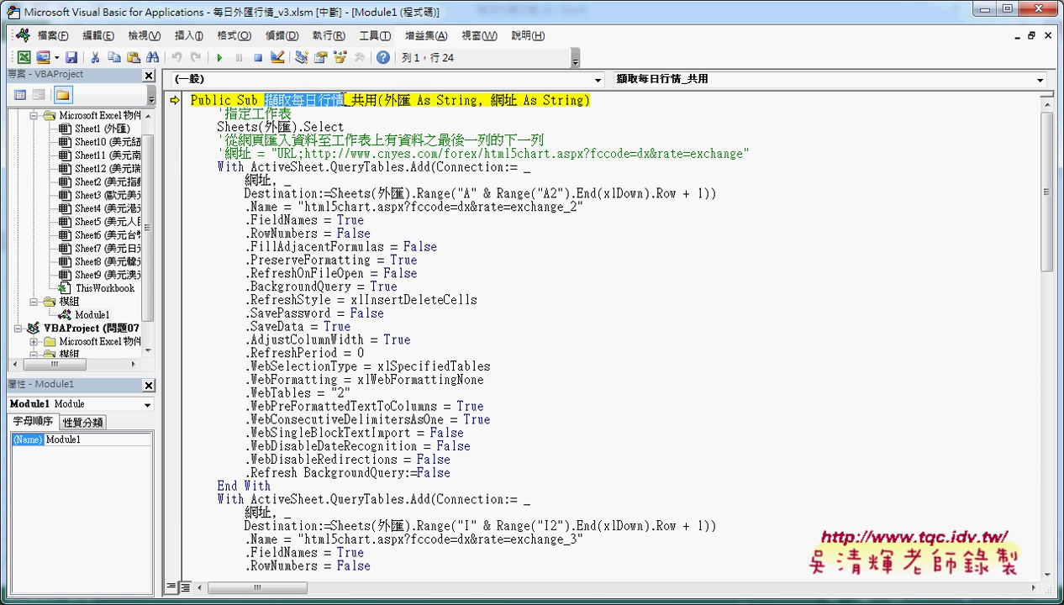
pyautogui.press('F8')
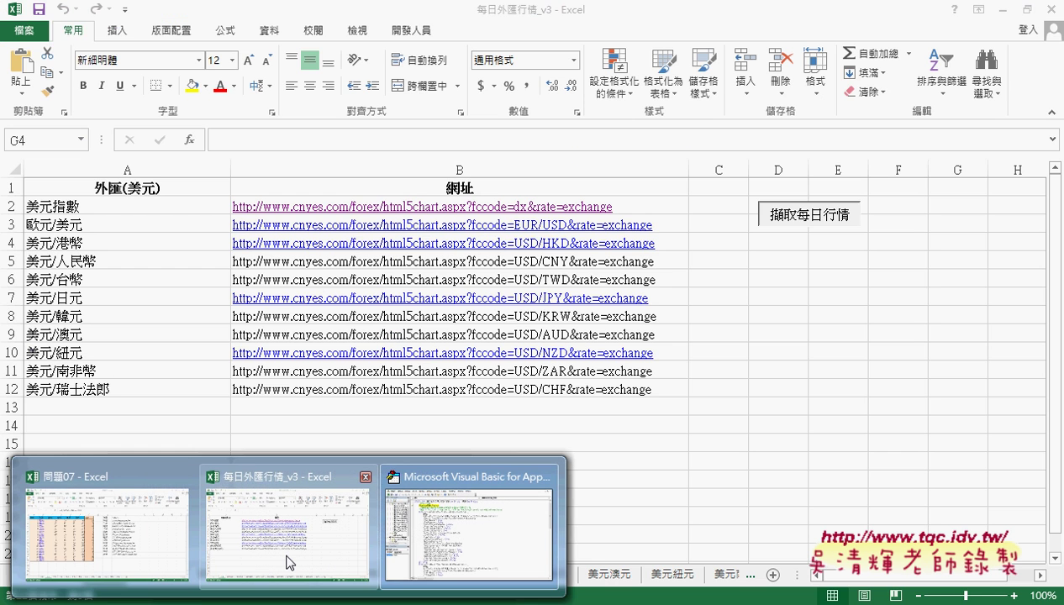
# F8-step through the first QueryTables.Add block's properties to .Refresh BackgroundQuery:=False.
pyautogui.click(286, 555)
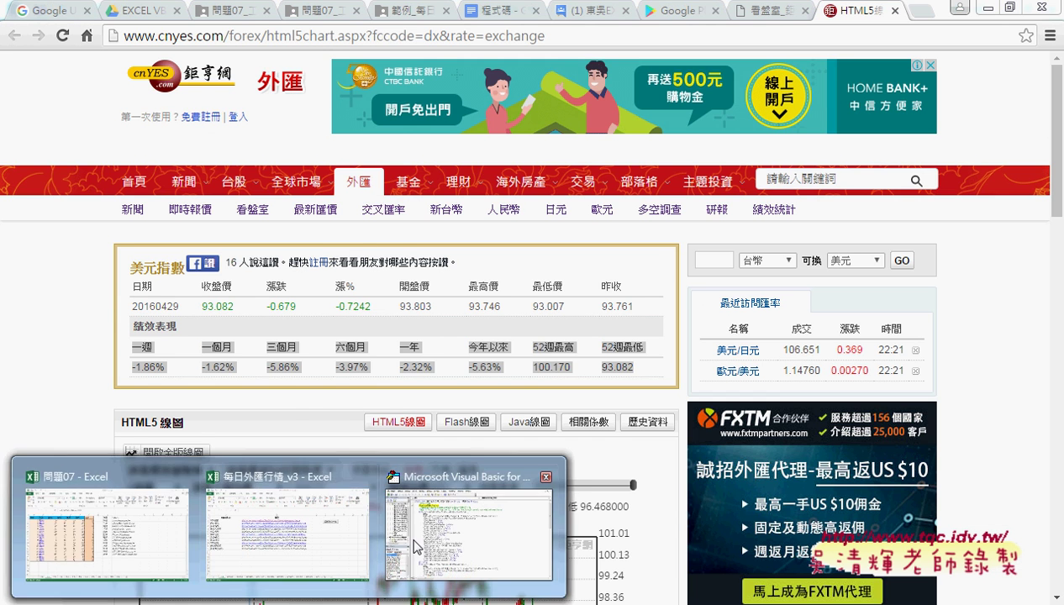
pyautogui.click(479, 521)
pyautogui.press('F8')
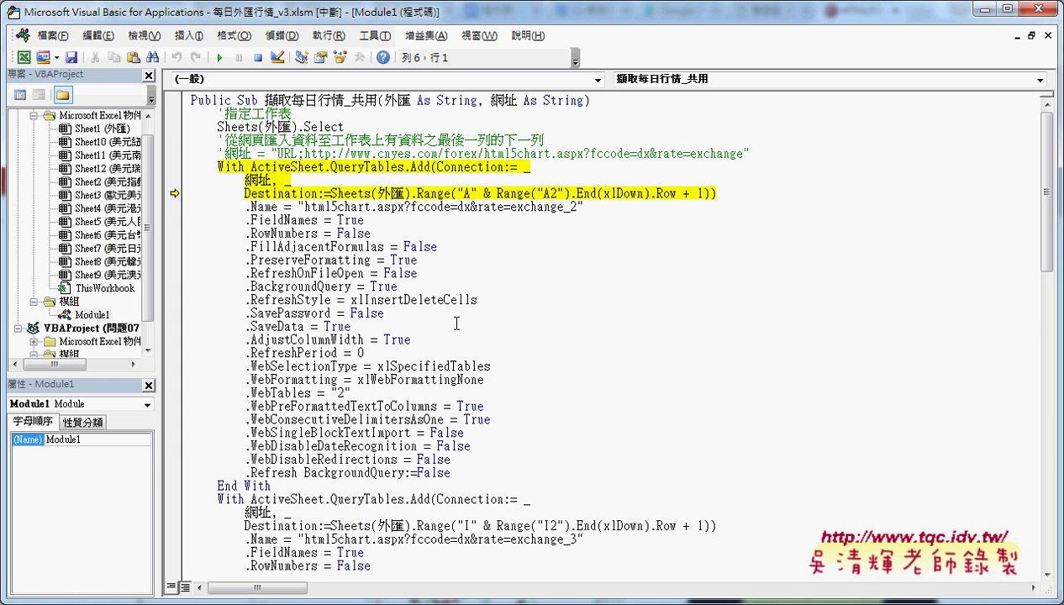
pyautogui.press('F8')
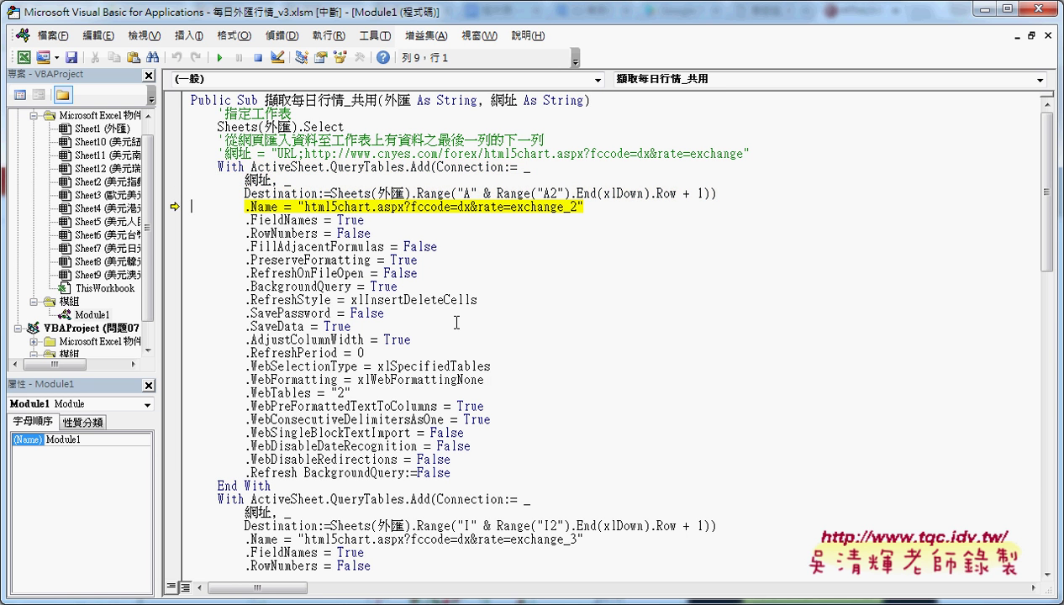
pyautogui.press('F8')
pyautogui.press('F8')
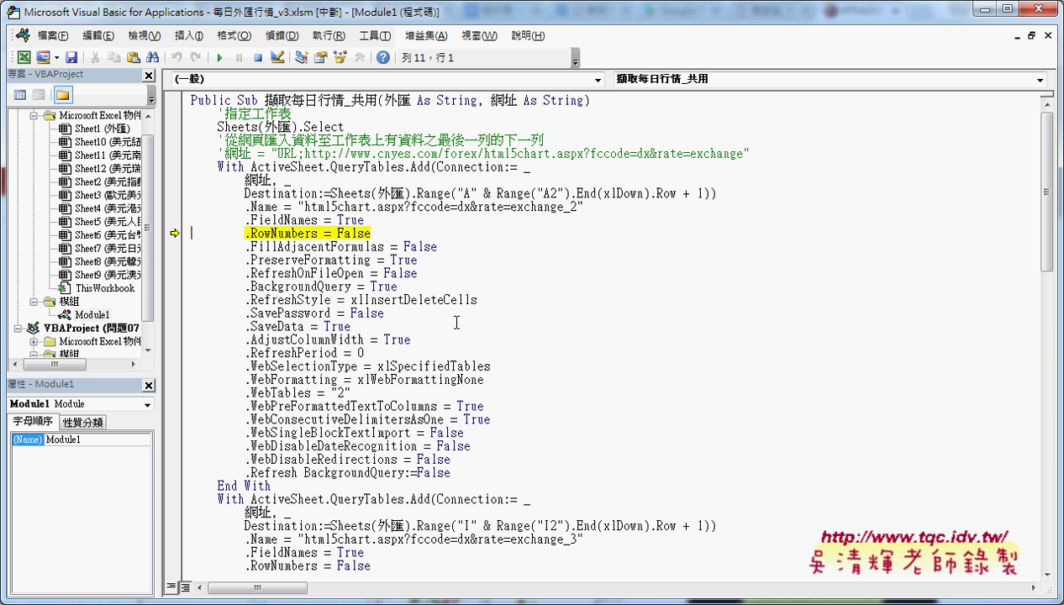
pyautogui.press('F8')
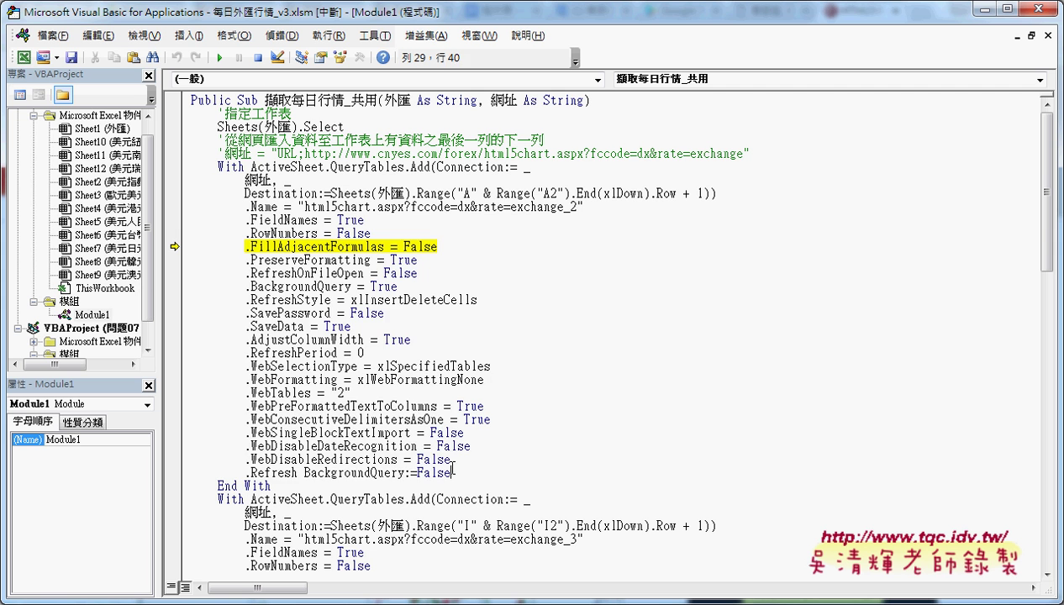
pyautogui.moveTo(452, 472); pyautogui.dragTo(192, 214)
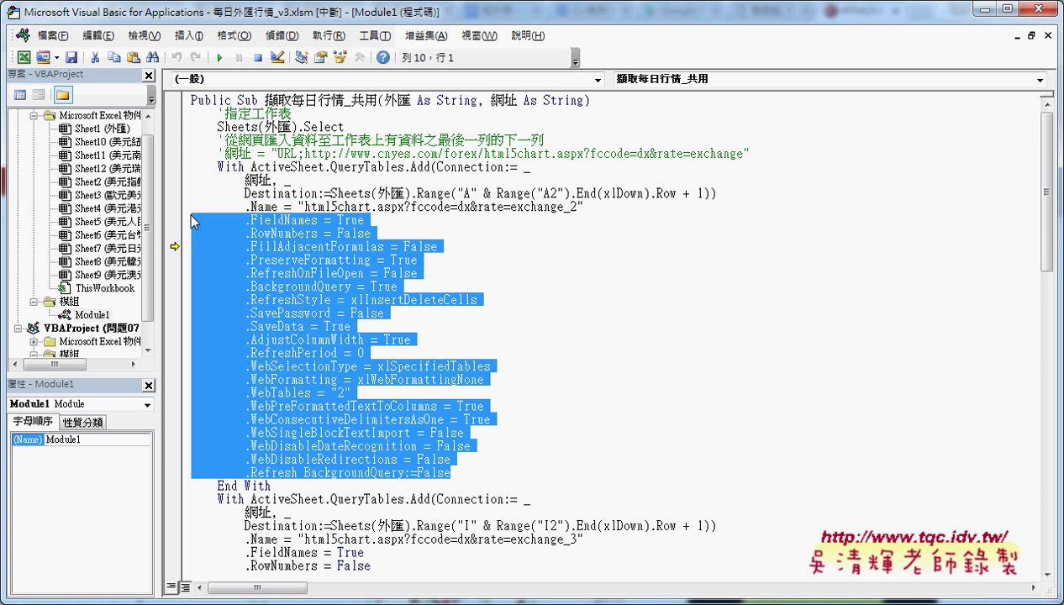
pyautogui.click(344, 286)
pyautogui.press('F8')
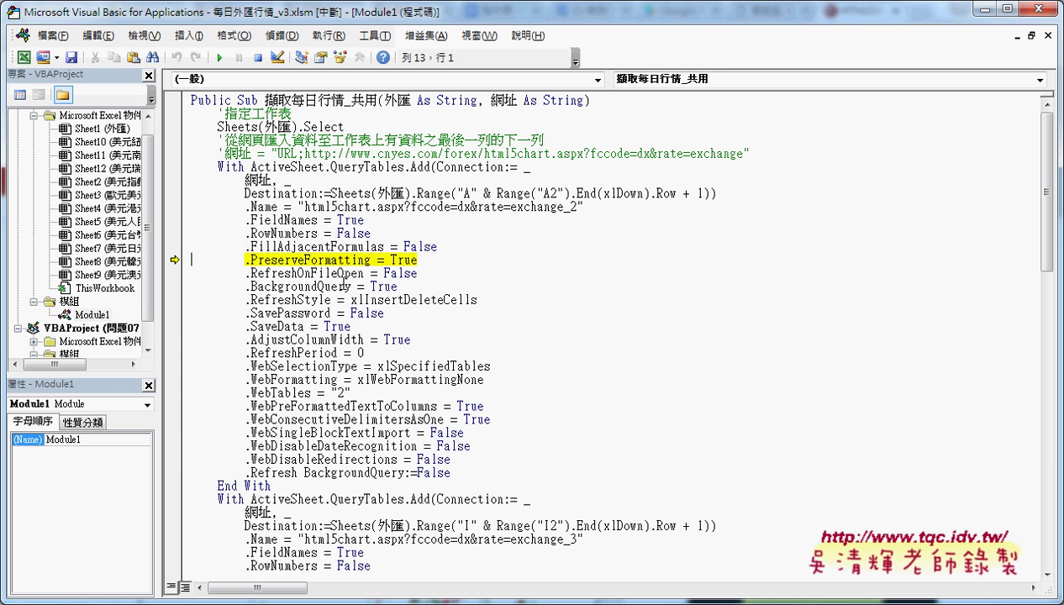
pyautogui.press('F8')
pyautogui.press('F8')
pyautogui.press('F8')
pyautogui.press('F8')
pyautogui.press('F8')
pyautogui.press('F8')
pyautogui.press('F8')
pyautogui.press('F8')
pyautogui.press('F8')
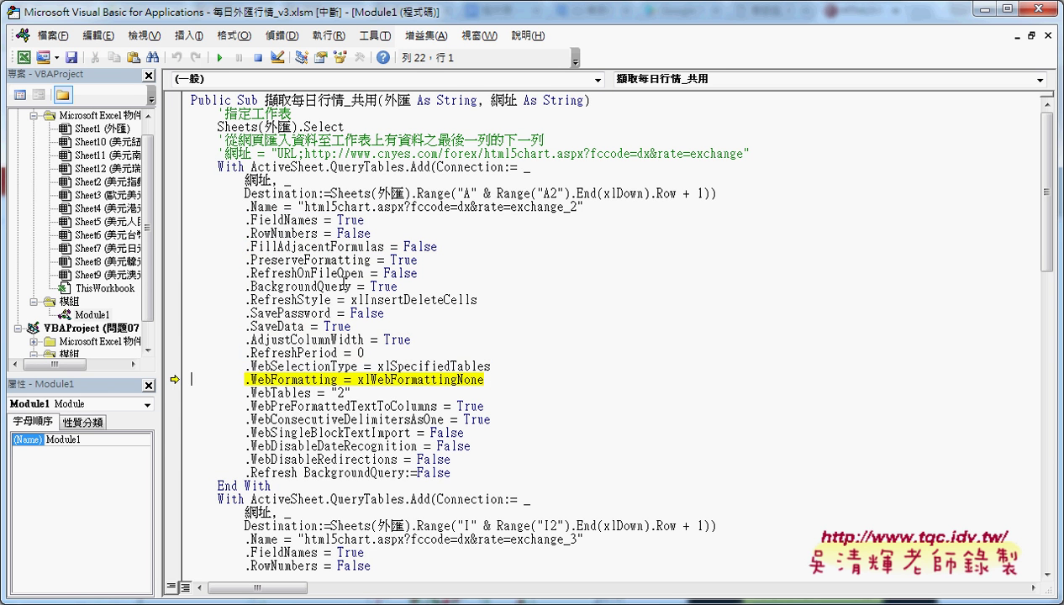
pyautogui.press('F8')
pyautogui.press('F8')
pyautogui.press('F8')
pyautogui.press('F8')
pyautogui.press('F8')
pyautogui.press('F8')
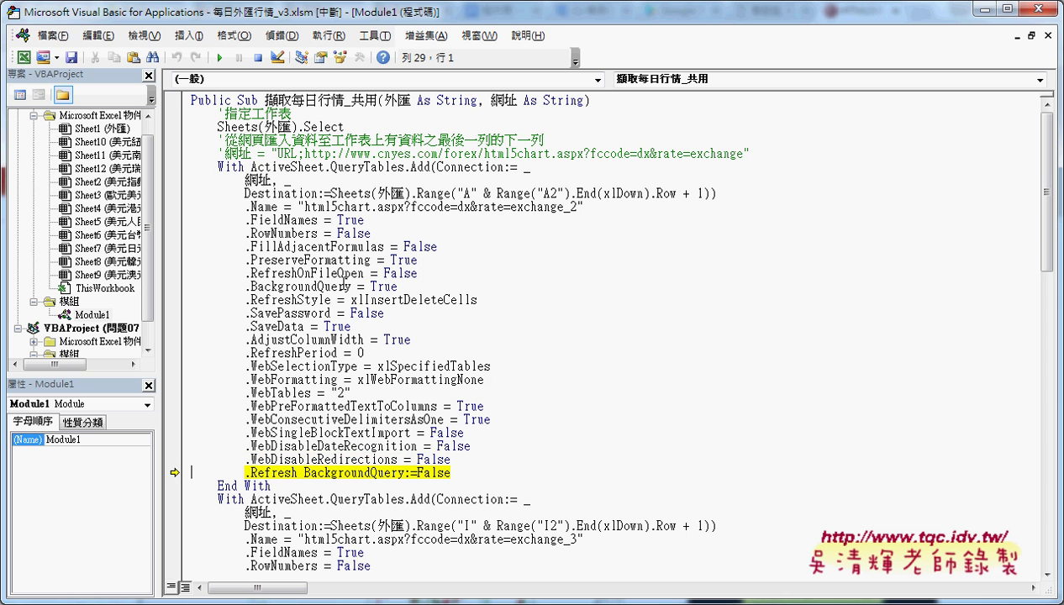
pyautogui.press('F8')
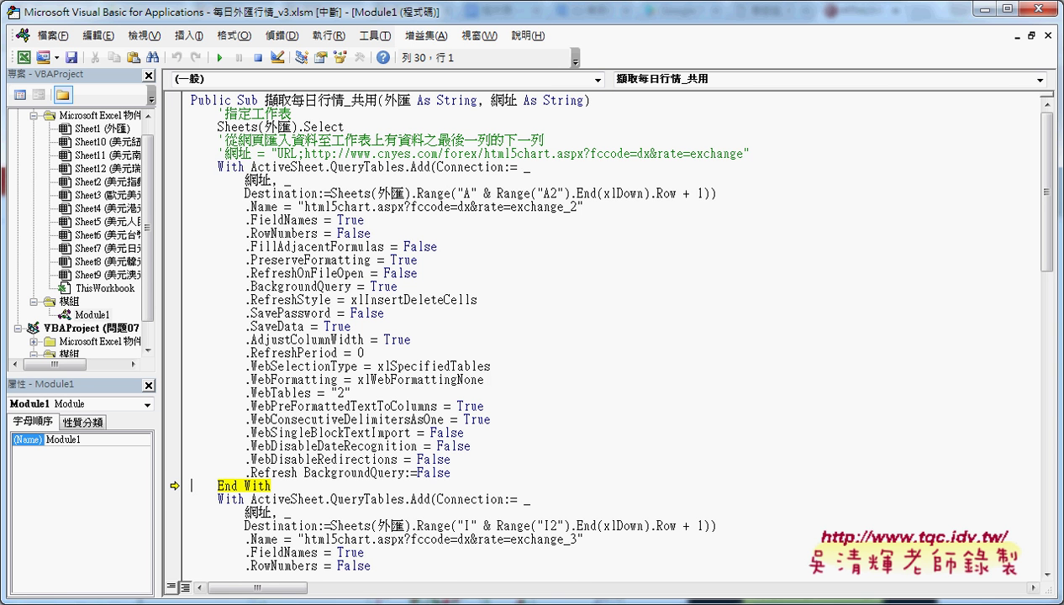
# Mark the new header row 7 and quote row 8 in red ink, clear it, and return to VBA.
pyautogui.click(308, 548)
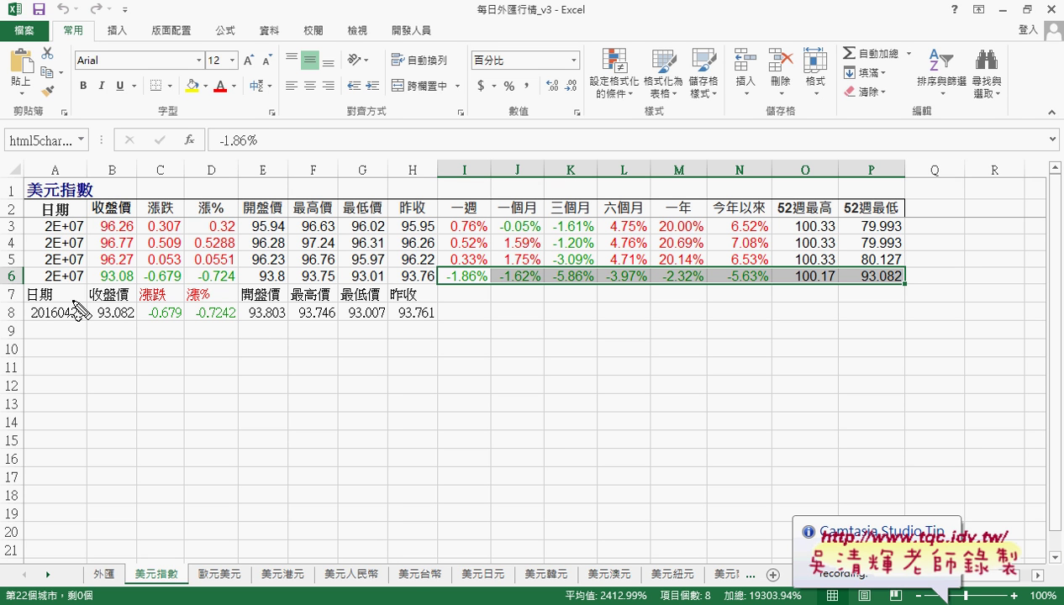
pyautogui.moveTo(34, 292)
pyautogui.mouseDown()
pyautogui.moveTo(428, 286)
pyautogui.moveTo(434, 303)
pyautogui.mouseUp()
pyautogui.moveTo(39, 311); pyautogui.dragTo(404, 303)
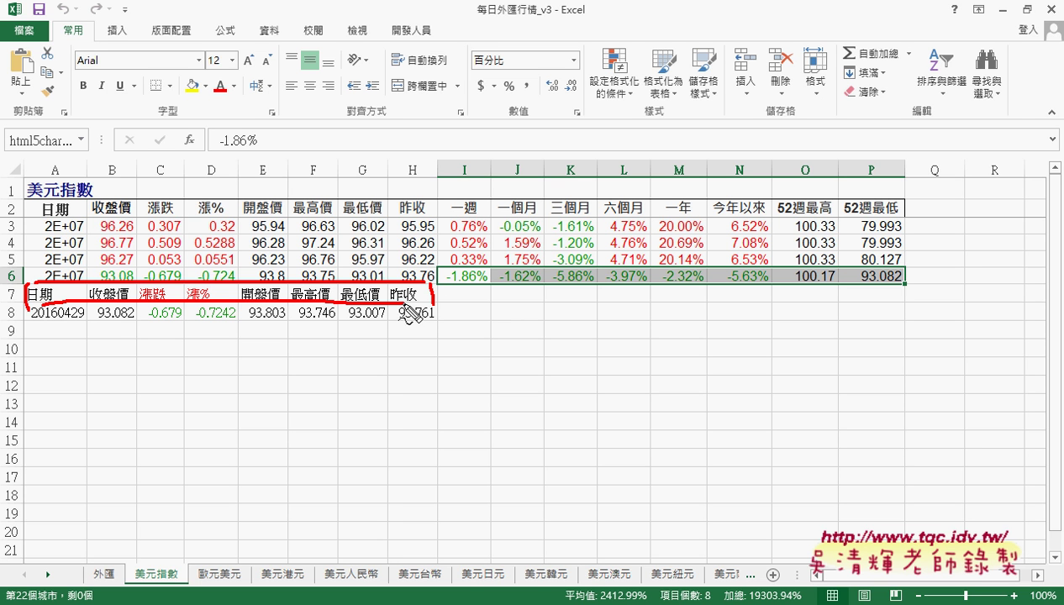
pyautogui.moveTo(25, 303); pyautogui.dragTo(18, 328)
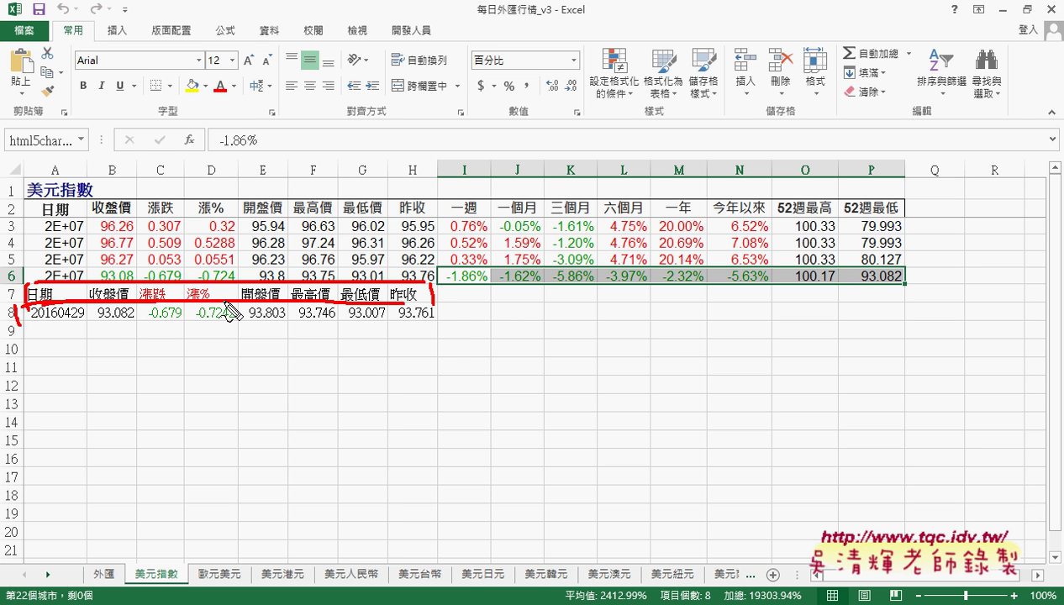
pyautogui.moveTo(333, 298)
pyautogui.mouseDown()
pyautogui.moveTo(429, 297)
pyautogui.moveTo(434, 328)
pyautogui.mouseUp()
pyautogui.moveTo(24, 321)
pyautogui.mouseDown()
pyautogui.moveTo(286, 330)
pyautogui.moveTo(437, 320)
pyautogui.mouseUp()
pyautogui.press('Escape')
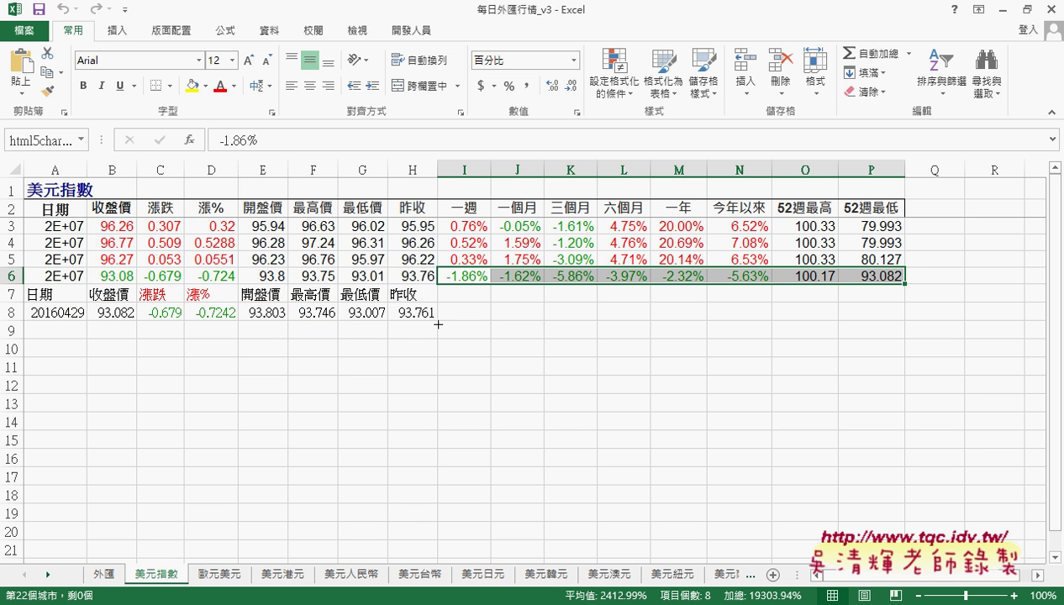
pyautogui.click(302, 598)
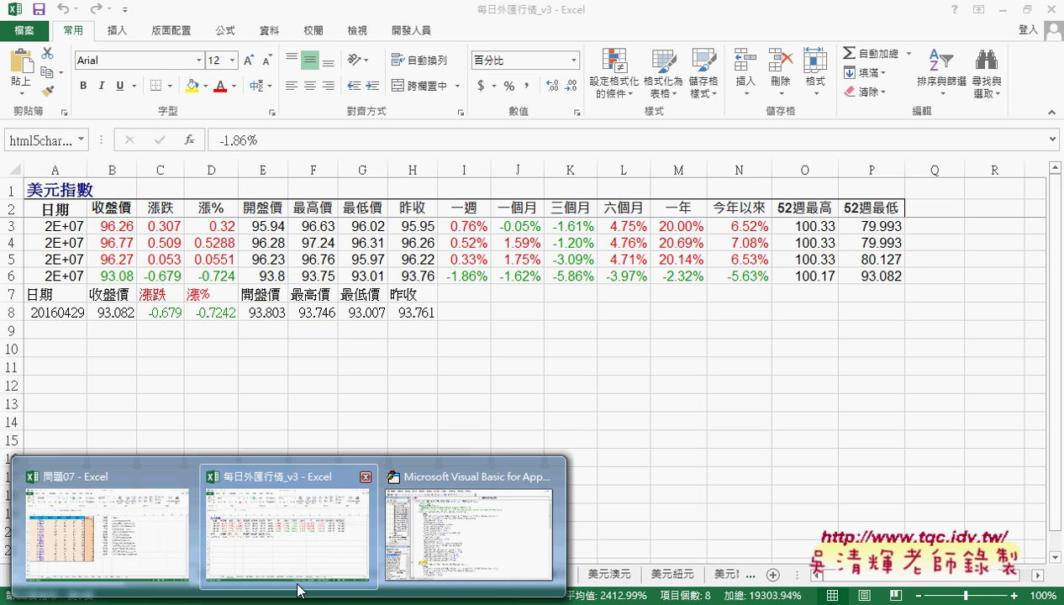
pyautogui.click(461, 552)
# F8-step through the second QueryTables.Add block's settings to its .Refresh BackgroundQuery:=False line.
pyautogui.press('F8')
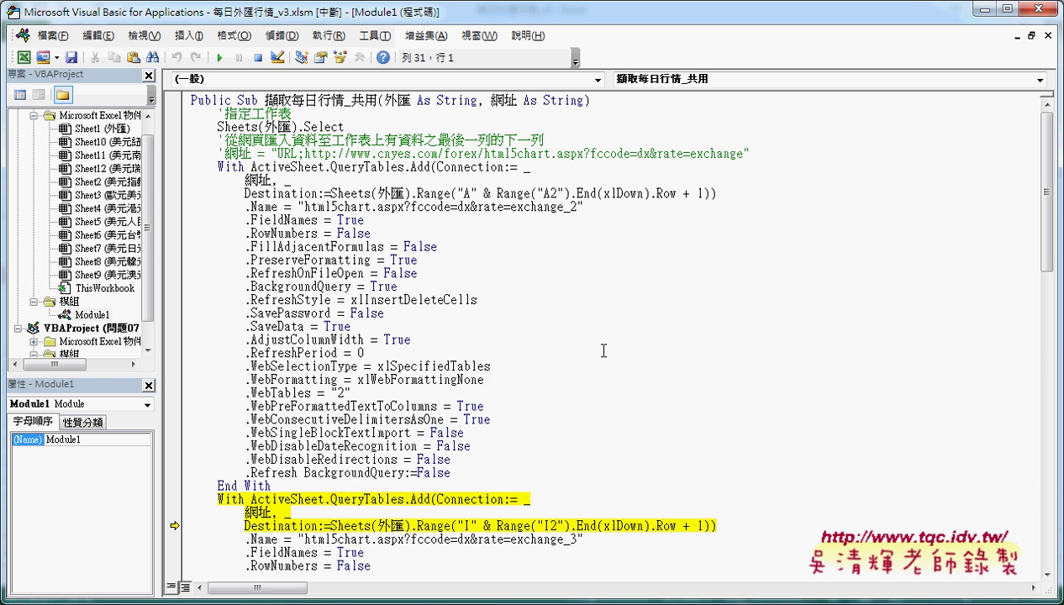
pyautogui.press('F8')
pyautogui.press('F8')
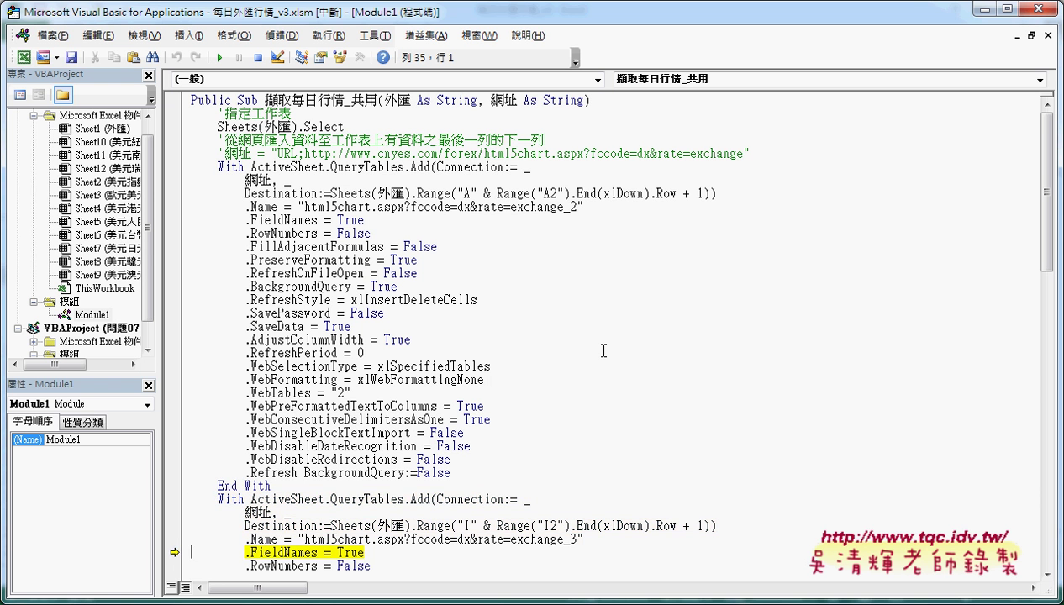
pyautogui.press('F8')
pyautogui.press('F8')
pyautogui.press('F8')
pyautogui.press('F8')
pyautogui.press('F8')
pyautogui.press('F8')
pyautogui.press('F8')
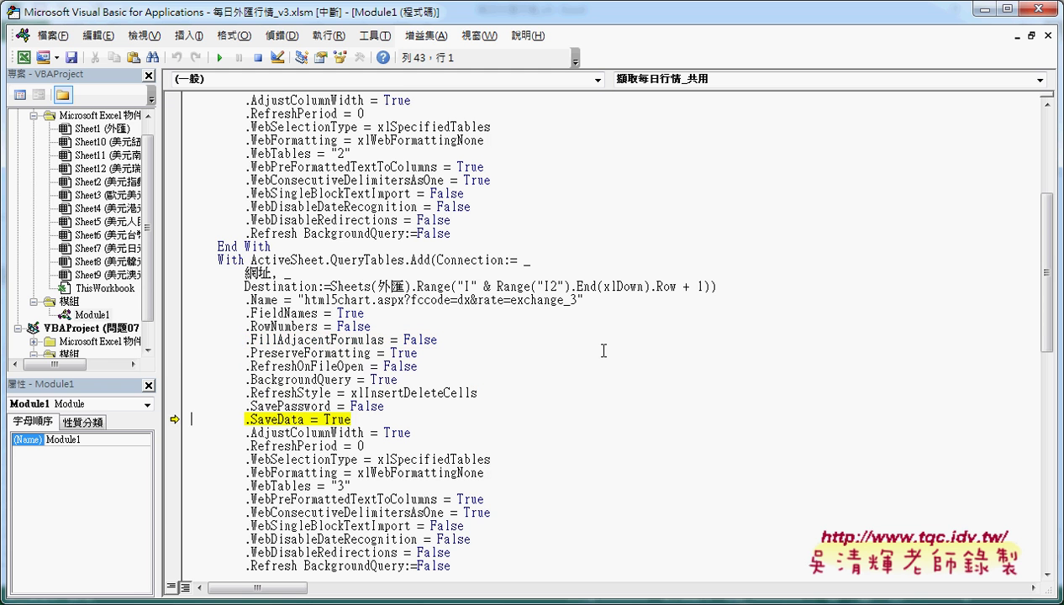
pyautogui.press('F8')
pyautogui.press('F8')
pyautogui.press('F8')
pyautogui.press('F8')
pyautogui.press('F8')
pyautogui.press('F8')
pyautogui.press('F8')
pyautogui.press('F8')
pyautogui.press('F8')
pyautogui.press('F8')
pyautogui.press('F8')
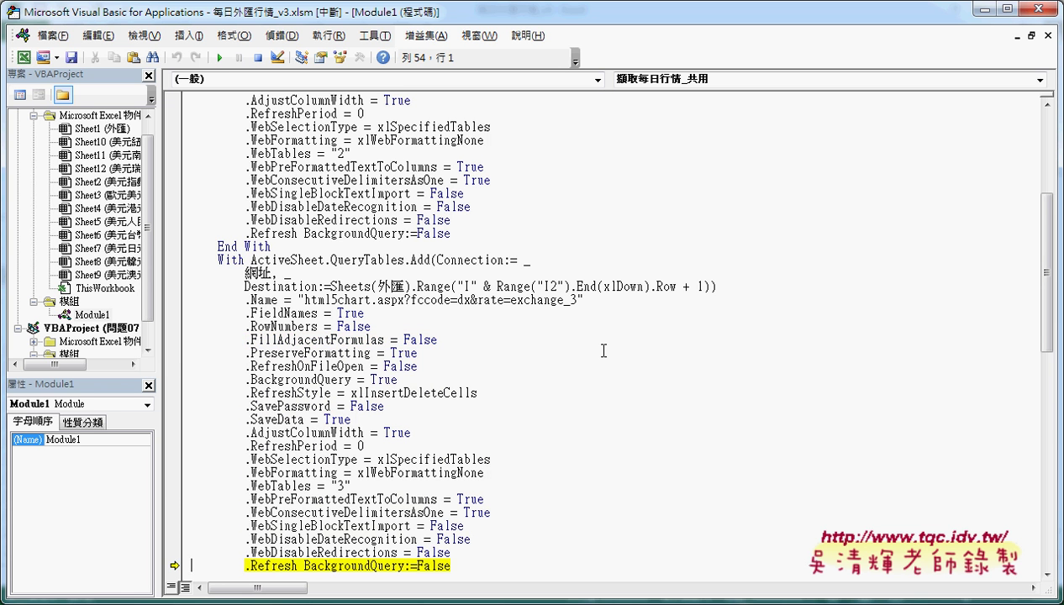
pyautogui.press('F8')
pyautogui.press('F8')
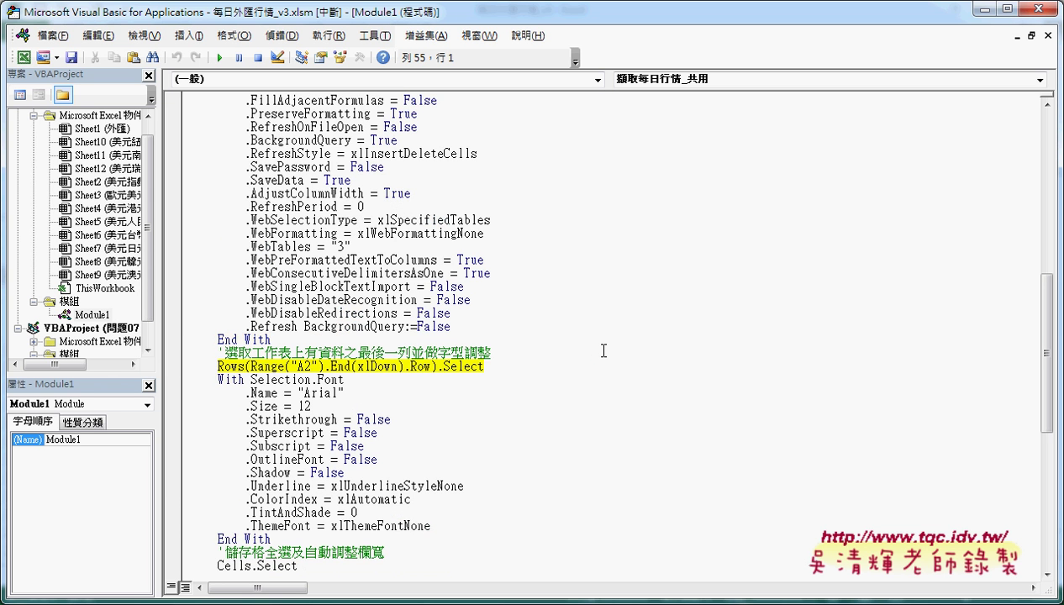
# Hide the VBA editor, mark row 8's new I–P figures in red ink, then clear the ink.
pyautogui.click(983, 9)
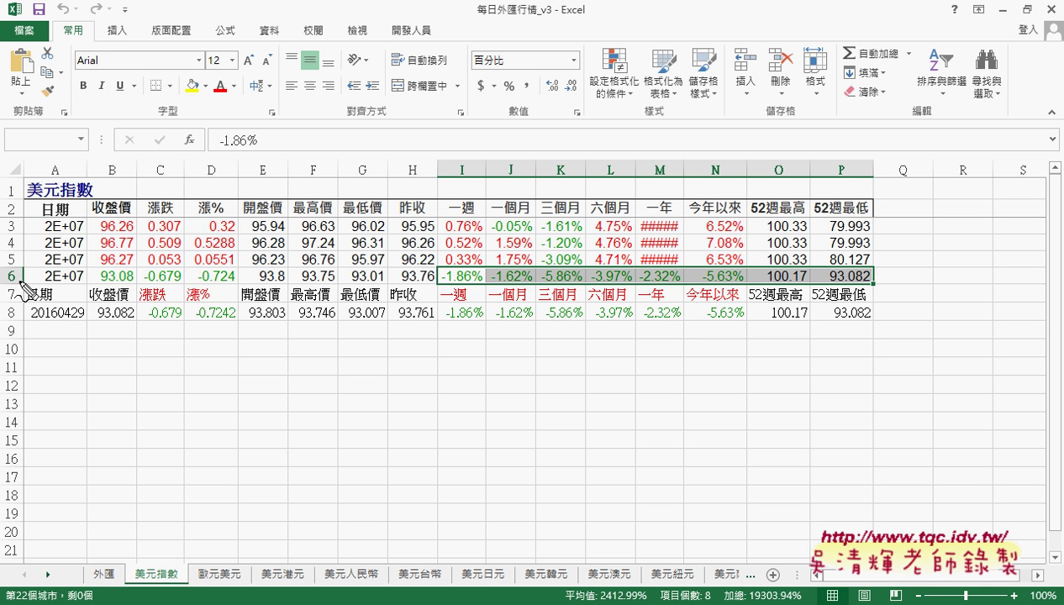
pyautogui.moveTo(19, 332); pyautogui.dragTo(435, 289)
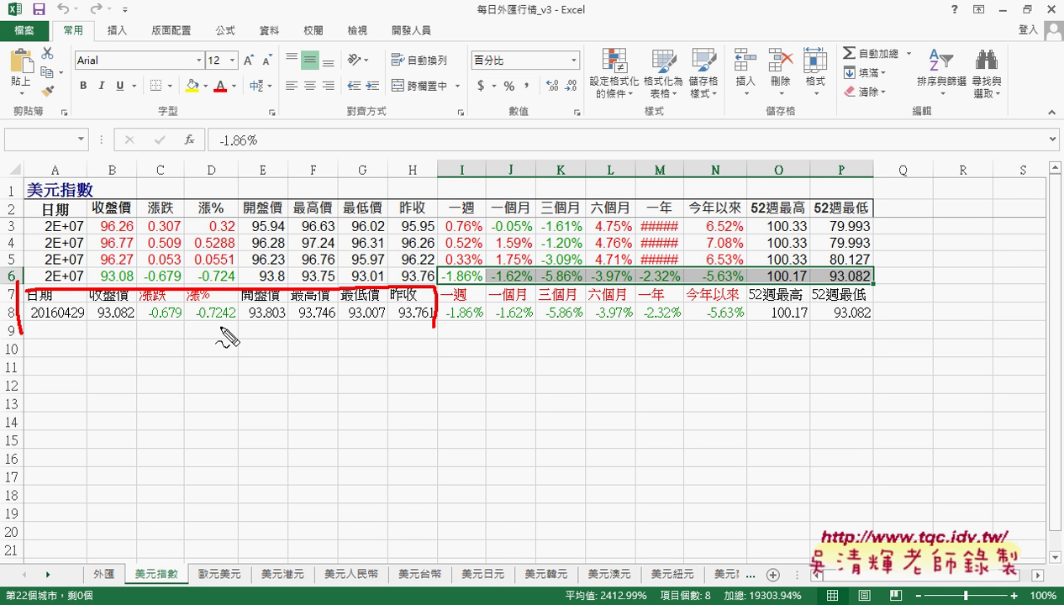
pyautogui.moveTo(34, 319)
pyautogui.mouseDown()
pyautogui.moveTo(436, 291)
pyautogui.moveTo(875, 320)
pyautogui.mouseUp()
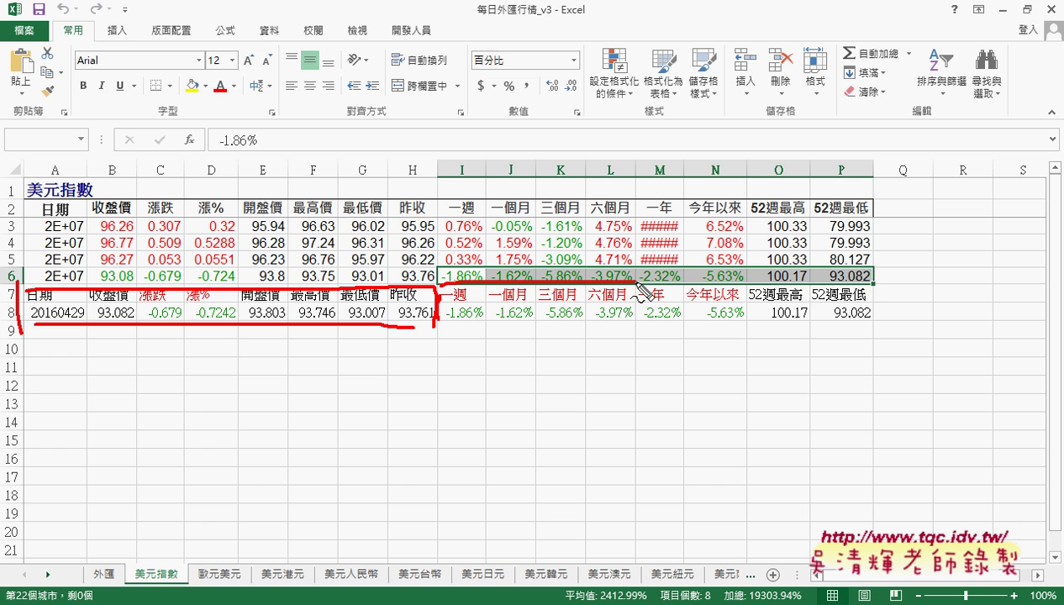
pyautogui.moveTo(461, 328); pyautogui.dragTo(878, 320)
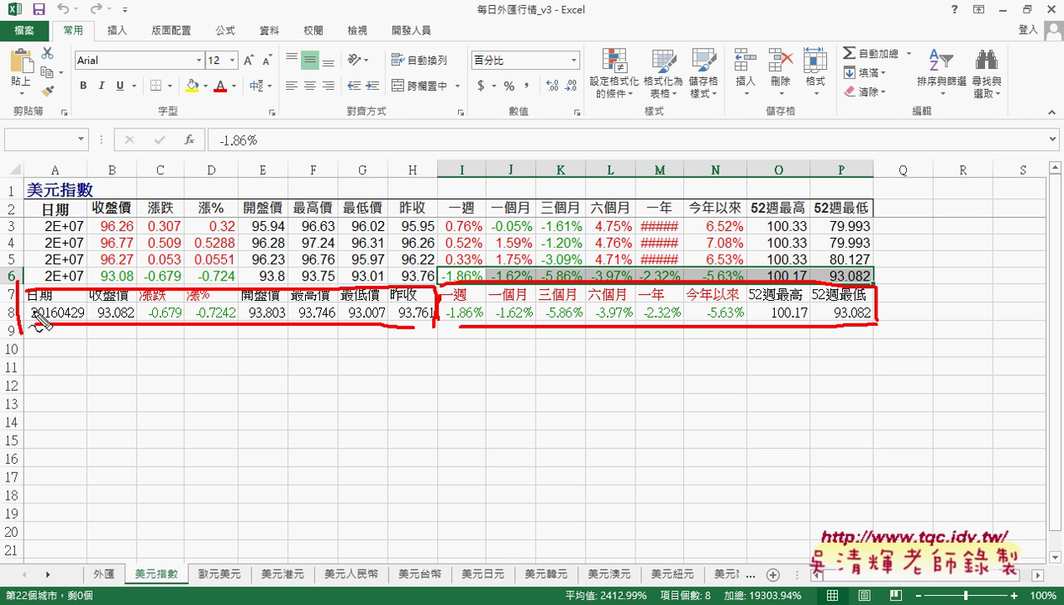
pyautogui.moveTo(13, 303); pyautogui.dragTo(15, 325)
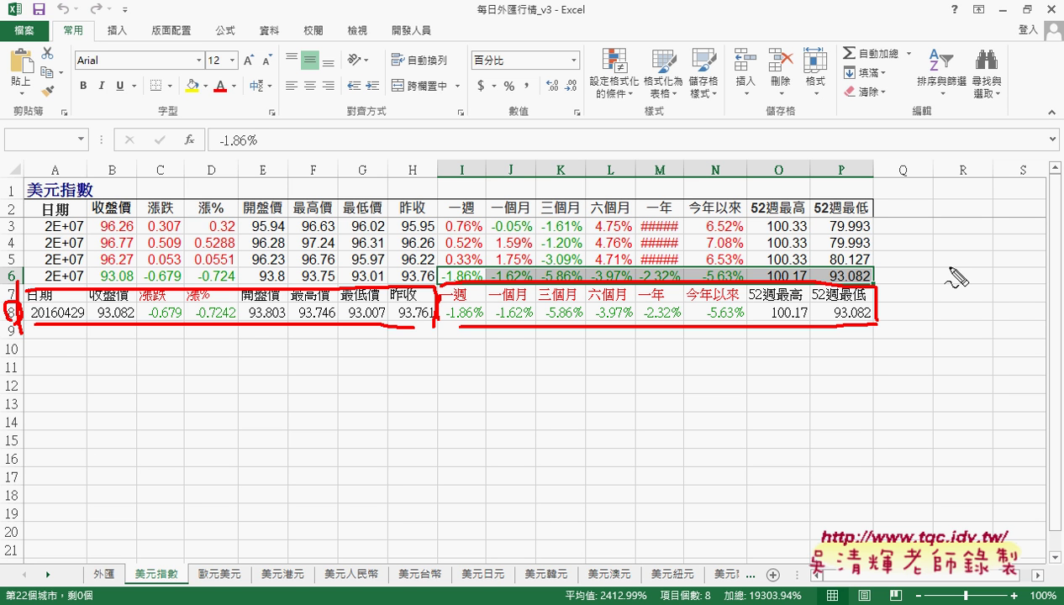
pyautogui.press('Escape')
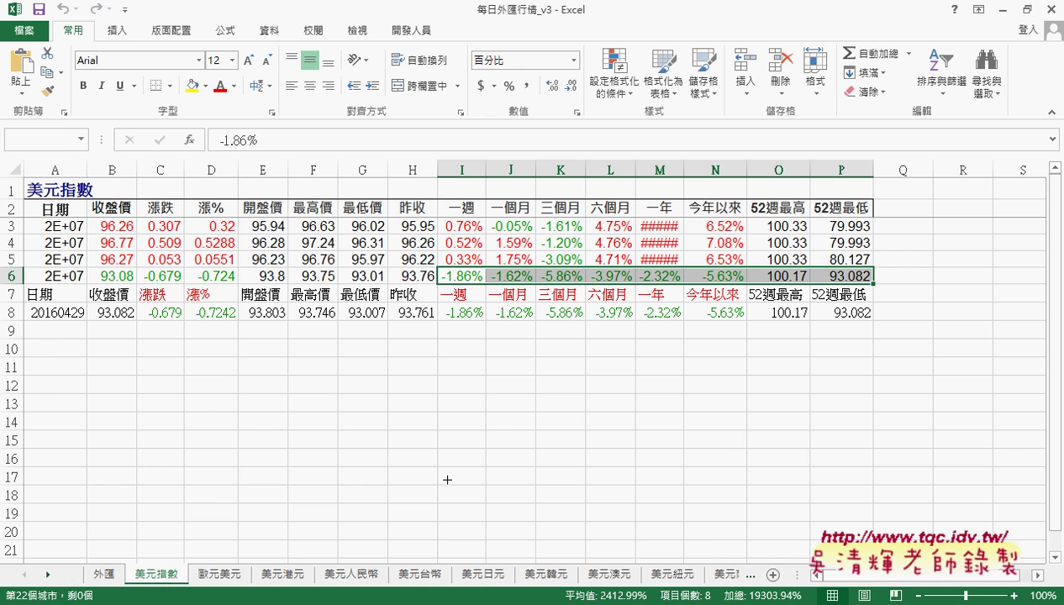
# Bring back the VBA editor and dock it on the right half beside the sheet.
pyautogui.click(303, 604)
pyautogui.click(474, 552)
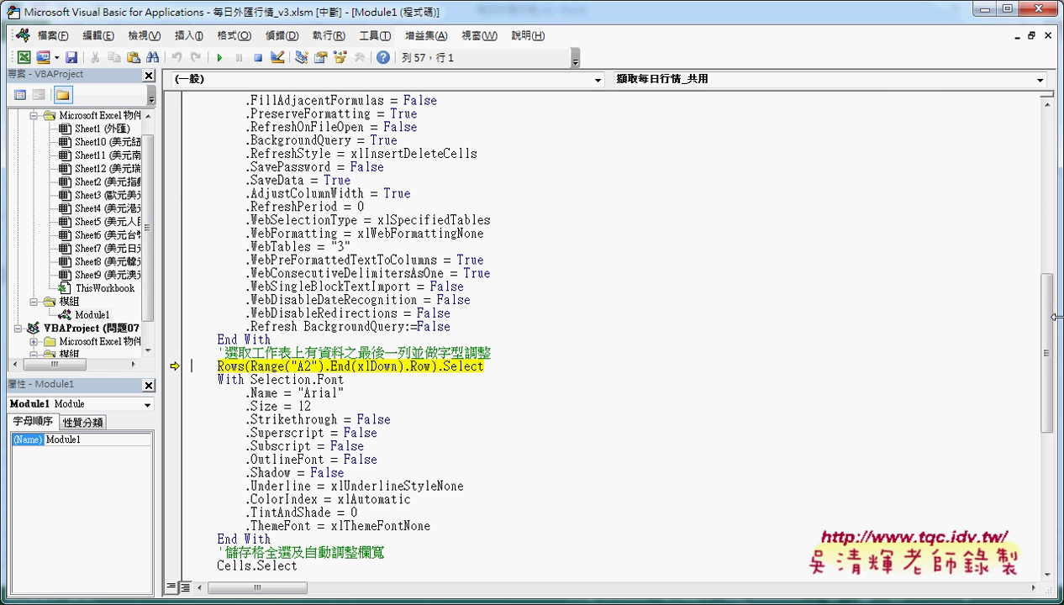
pyautogui.moveTo(1059, 323); pyautogui.dragTo(597, 324)
pyautogui.moveTo(263, 12); pyautogui.dragTo(740, 17)
# Highlight the last-row Range expression and step the line that selects data row 8.
pyautogui.click(828, 386)
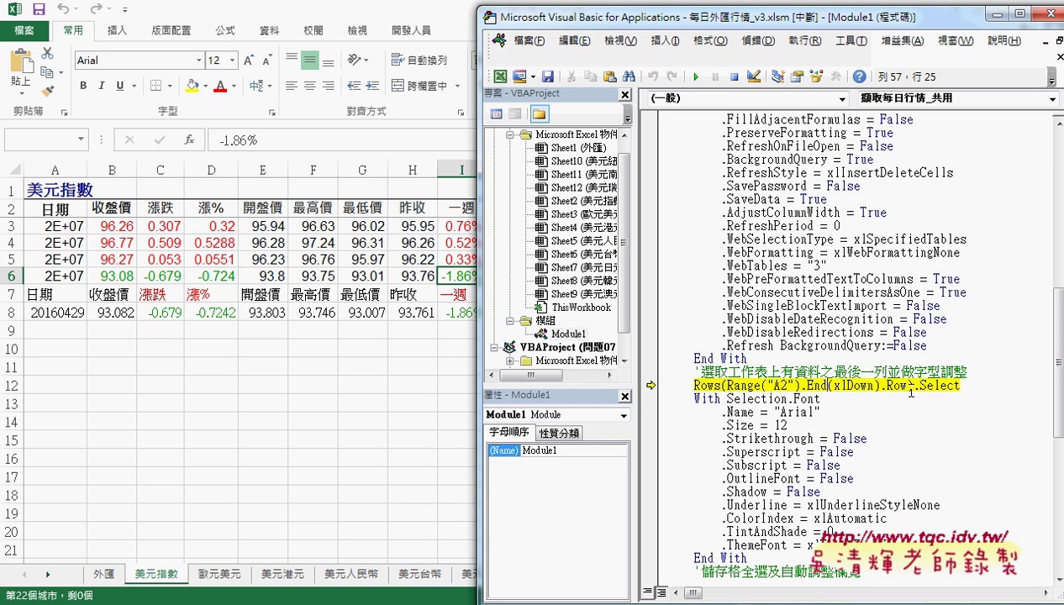
pyautogui.moveTo(909, 385); pyautogui.dragTo(727, 386)
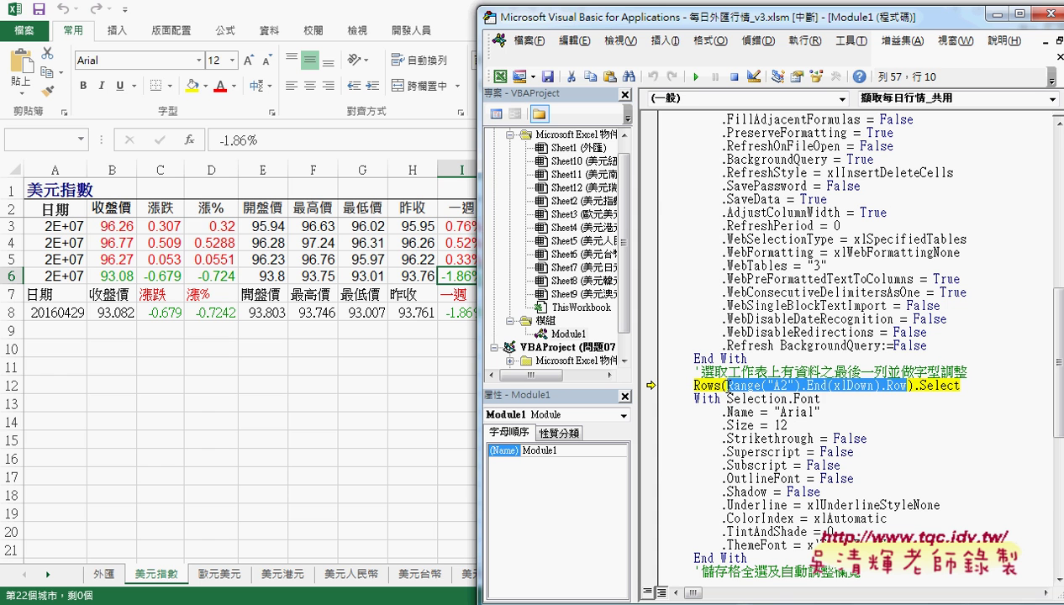
pyautogui.click(971, 386)
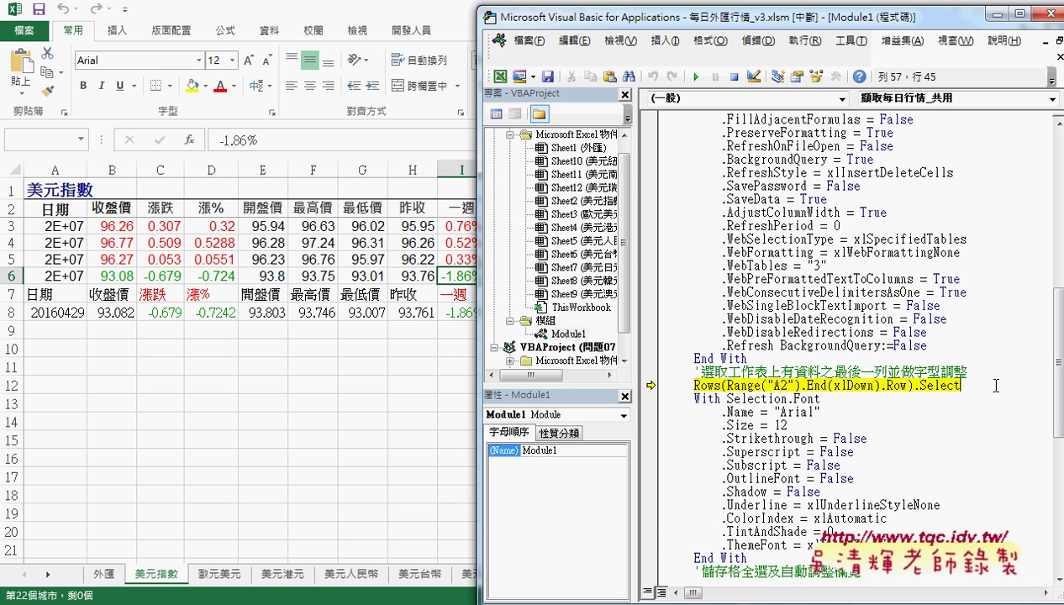
pyautogui.press('F8')
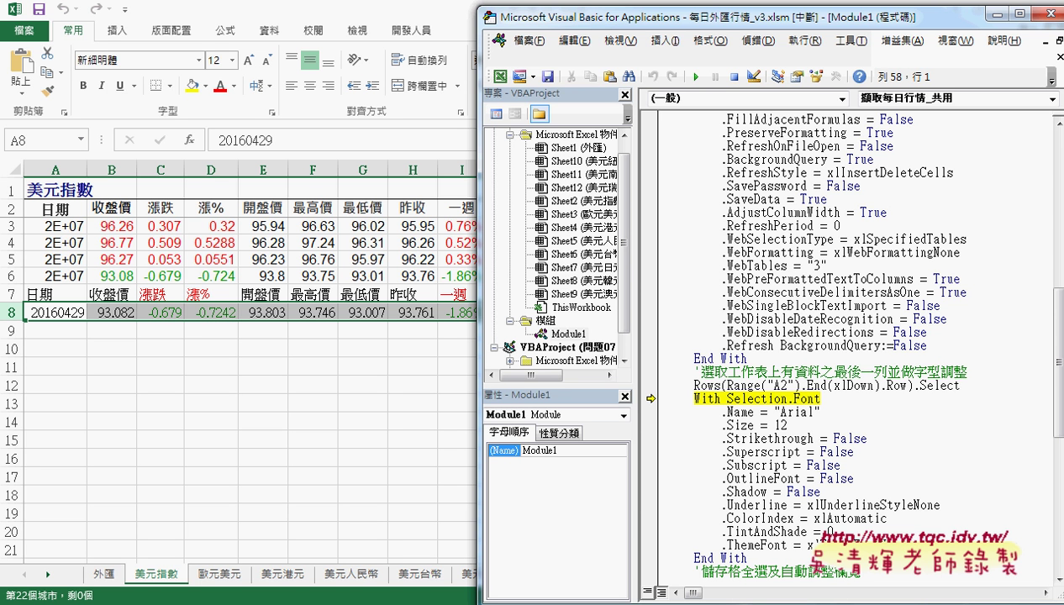
pyautogui.moveTo(726, 385); pyautogui.dragTo(908, 386)
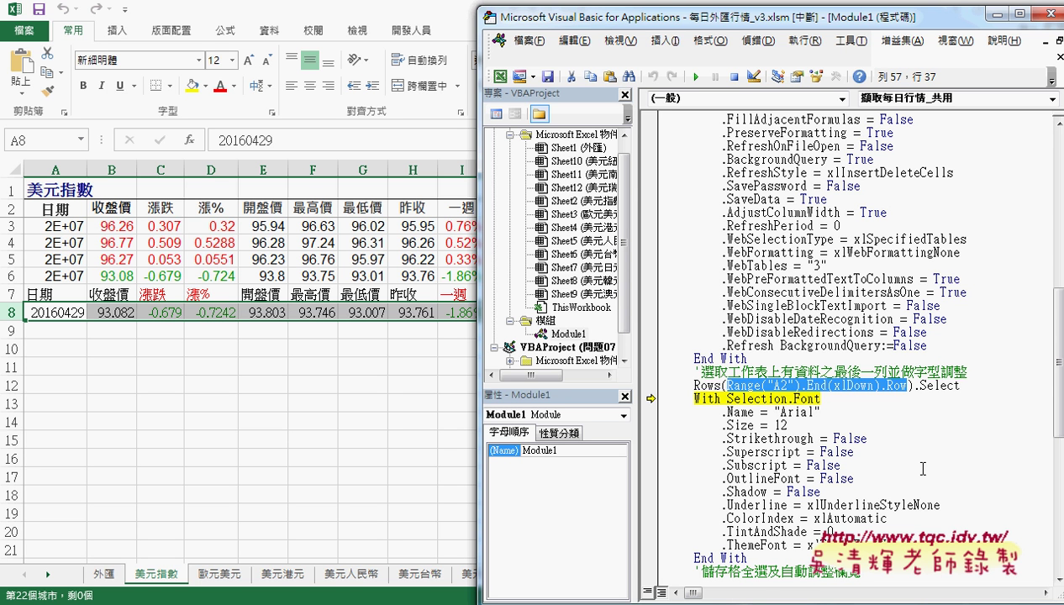
# Step through the Selection.Font block so row 8 becomes Arial 12, then select all cells.
pyautogui.press('F8')
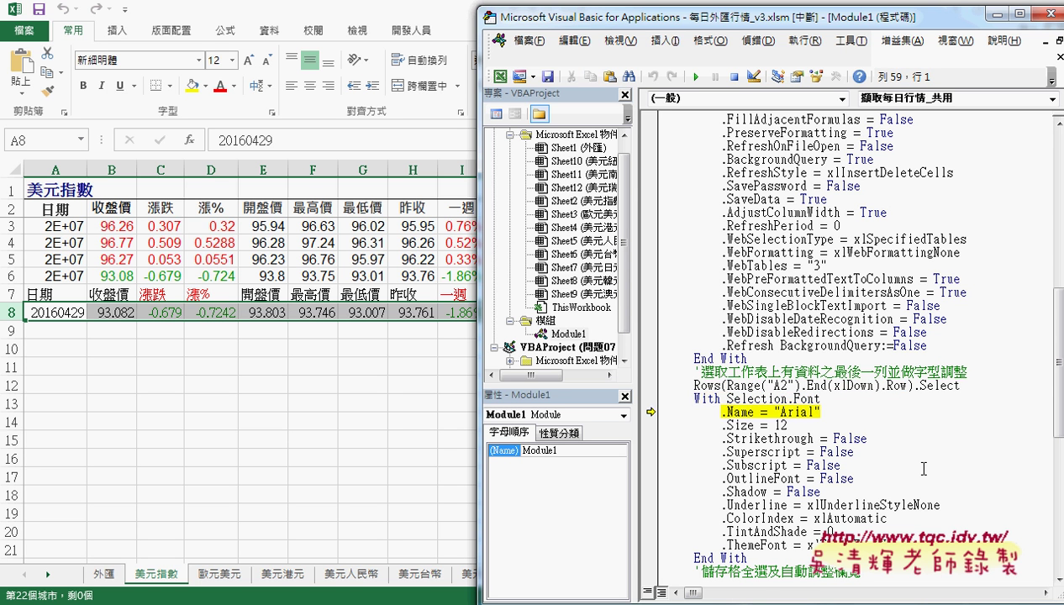
pyautogui.press('F8')
pyautogui.press('F8')
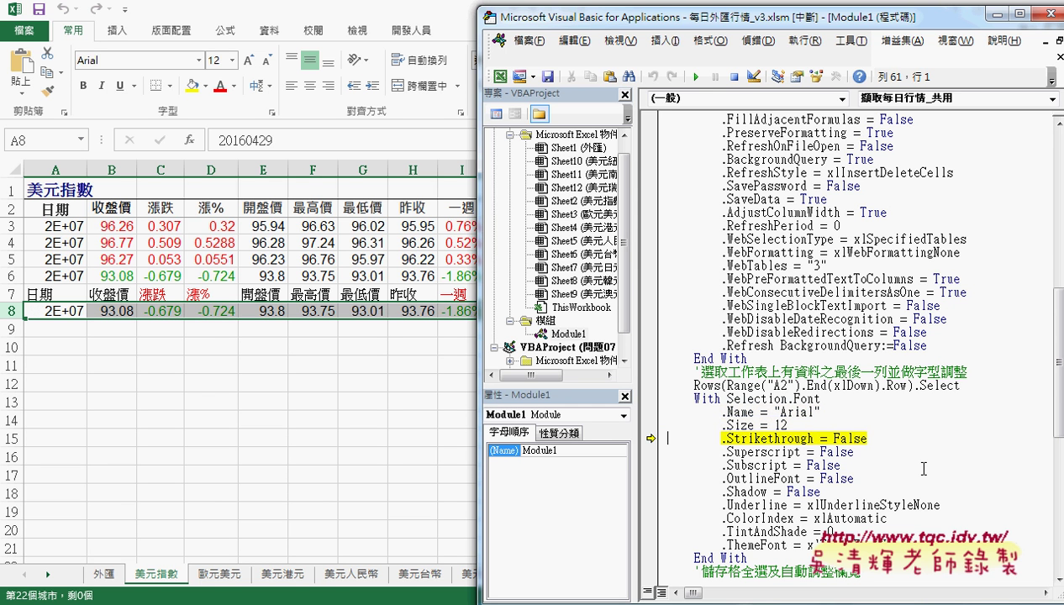
pyautogui.press('F8')
pyautogui.press('F8')
pyautogui.press('F8')
pyautogui.press('F8')
pyautogui.press('F8')
pyautogui.press('F8')
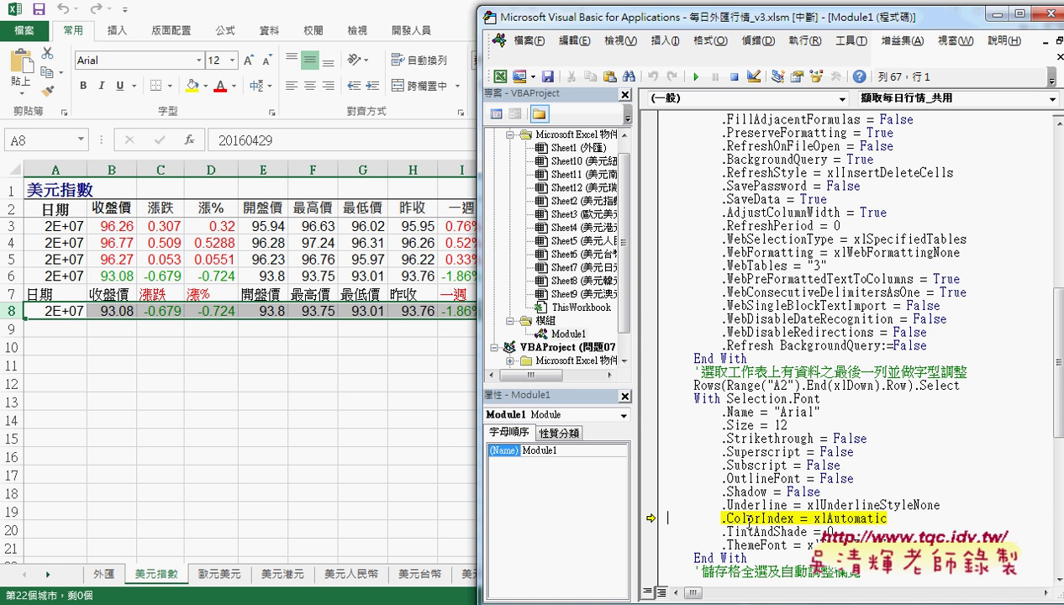
pyautogui.press('F8')
pyautogui.press('F8')
pyautogui.press('F8')
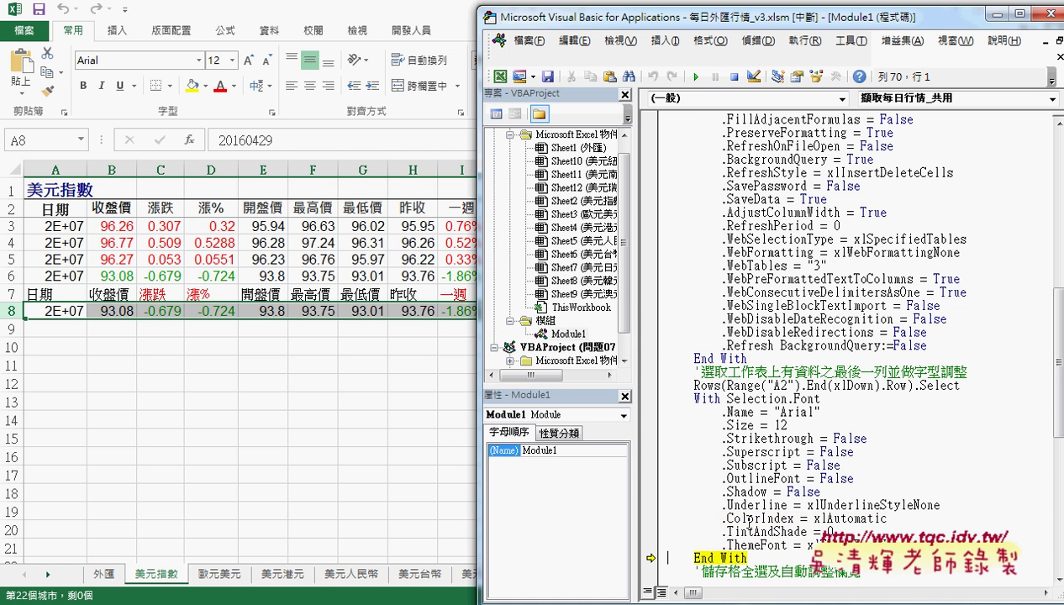
pyautogui.press('F8')
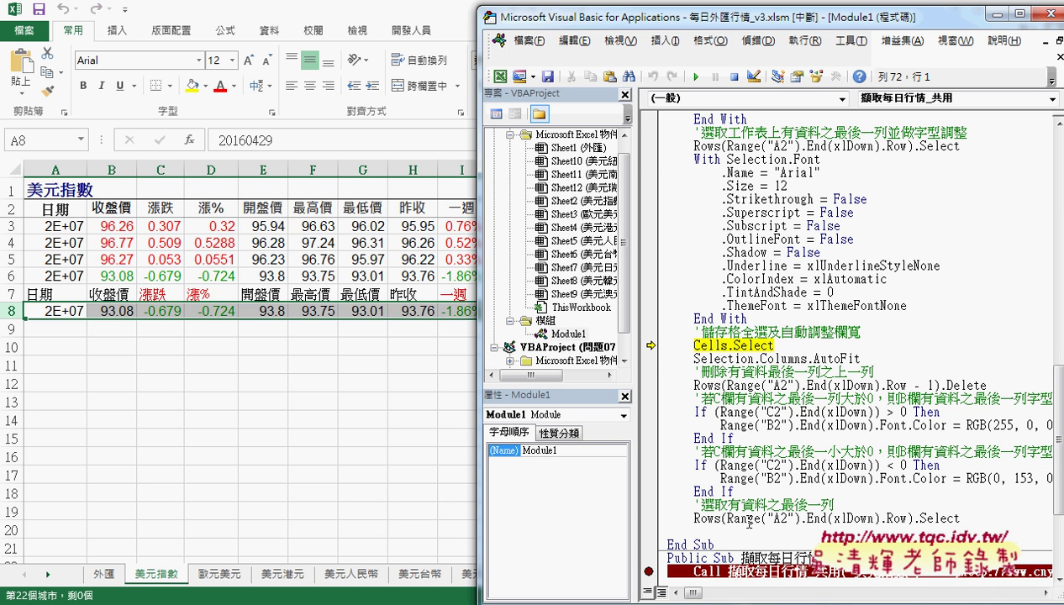
pyautogui.press('F8')
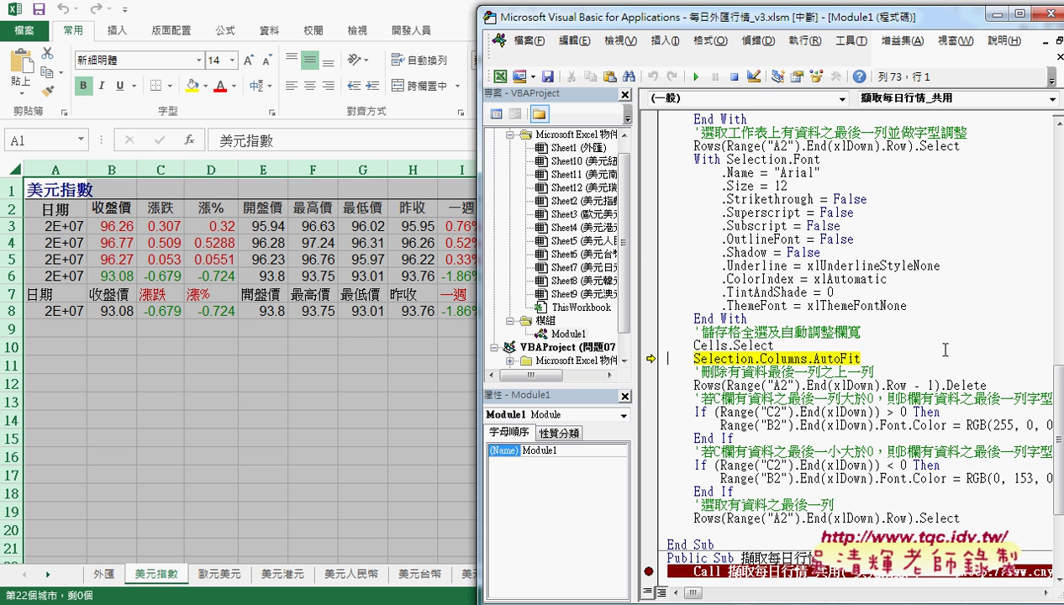
# Step the AutoFit line so all columns fit their contents.
pyautogui.moveTo(600, 7); pyautogui.dragTo(567, 348)
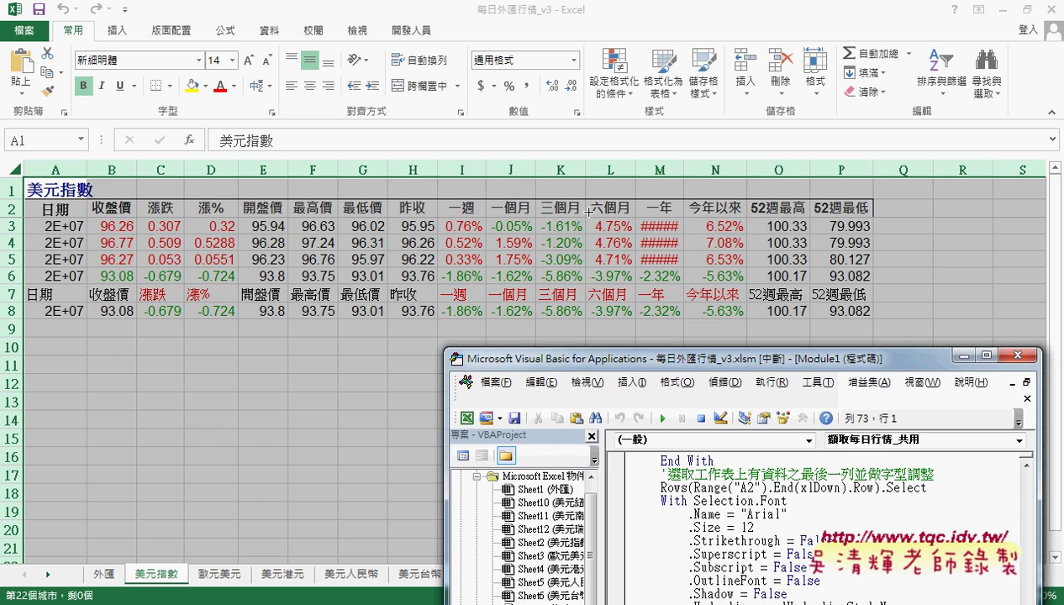
pyautogui.moveTo(612, 371); pyautogui.dragTo(596, 24)
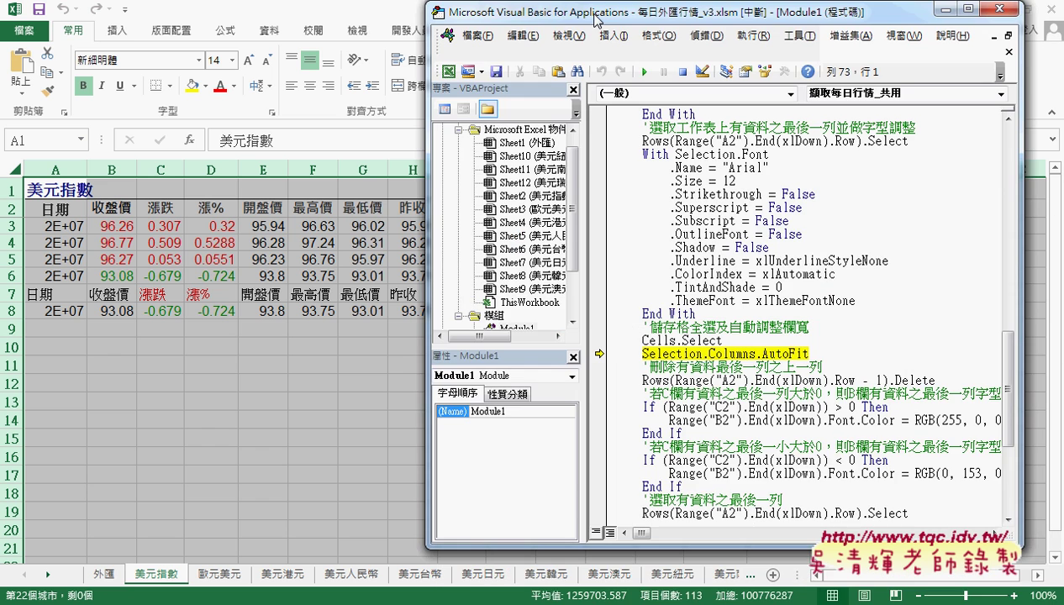
pyautogui.press('F8')
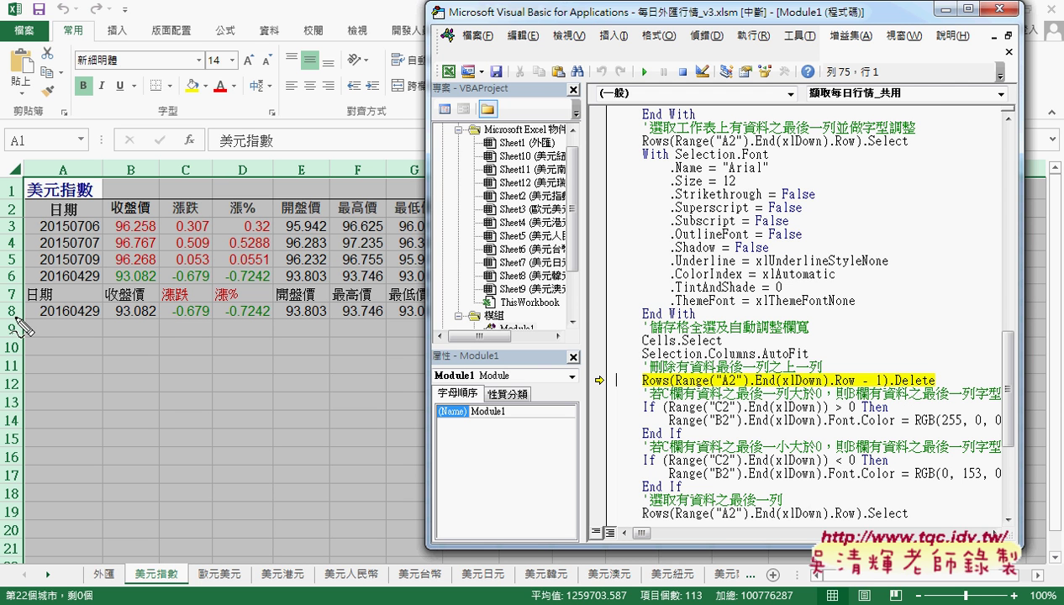
# Mark the duplicate header row and its Rows(...).Delete statement, then execute the deletion.
pyautogui.moveTo(8, 317)
pyautogui.mouseDown()
pyautogui.moveTo(30, 318)
pyautogui.moveTo(19, 277)
pyautogui.mouseUp()
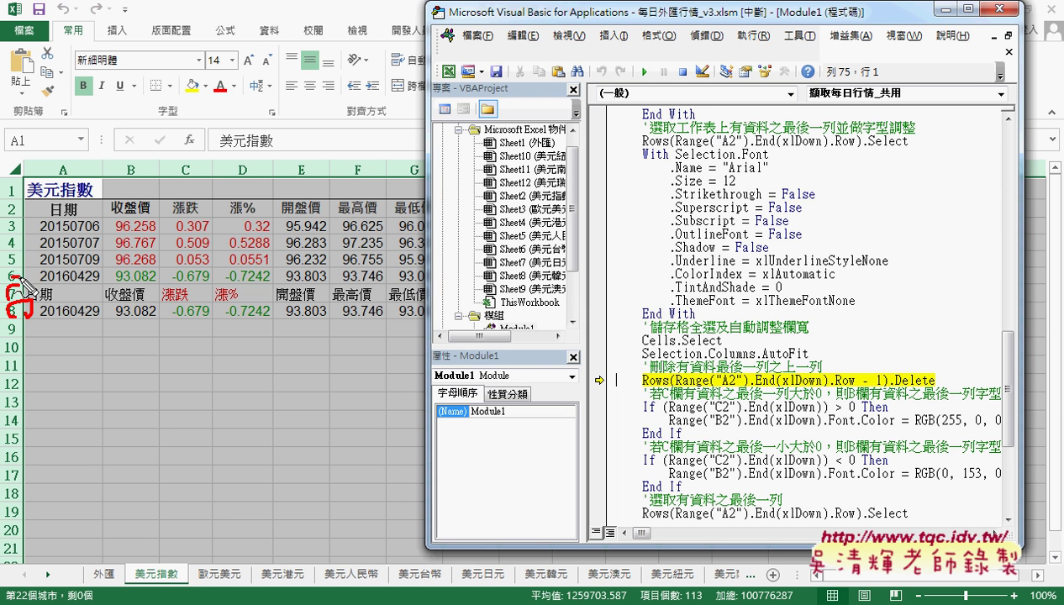
pyautogui.moveTo(100, 282); pyautogui.dragTo(123, 283)
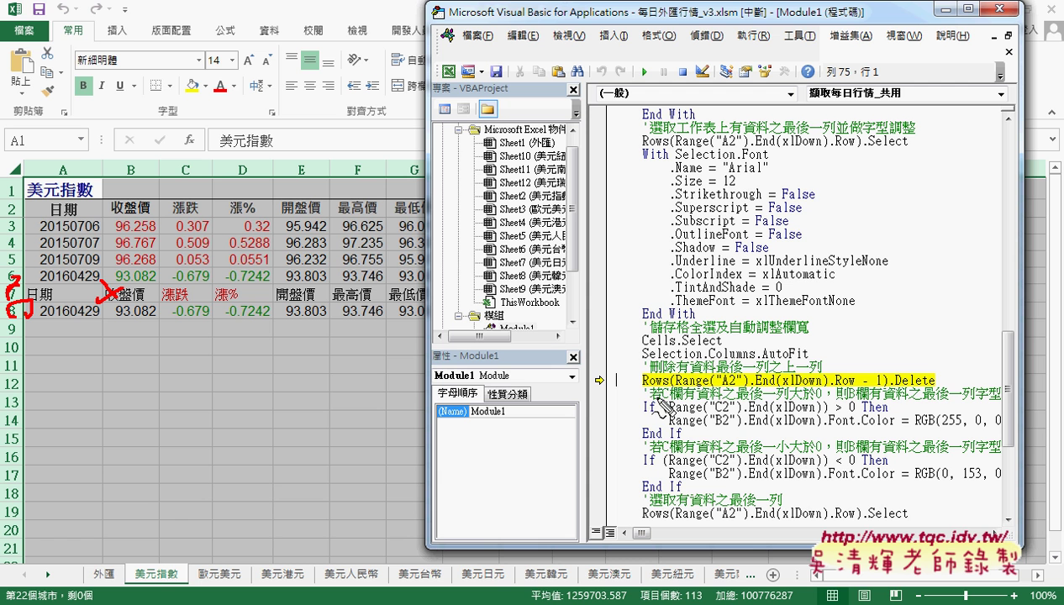
pyautogui.moveTo(654, 388); pyautogui.dragTo(836, 391)
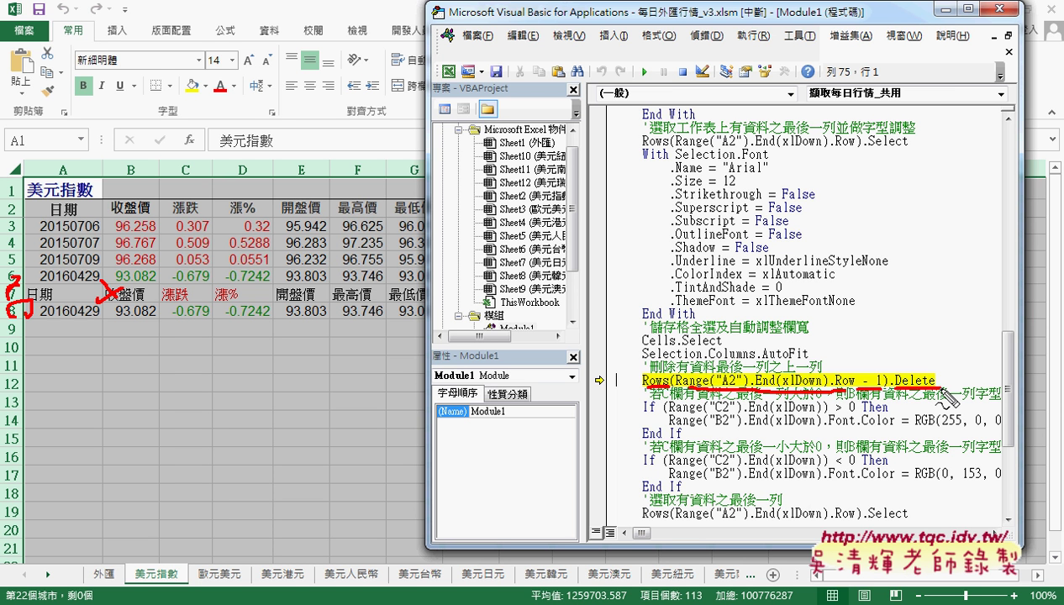
pyautogui.press('Escape')
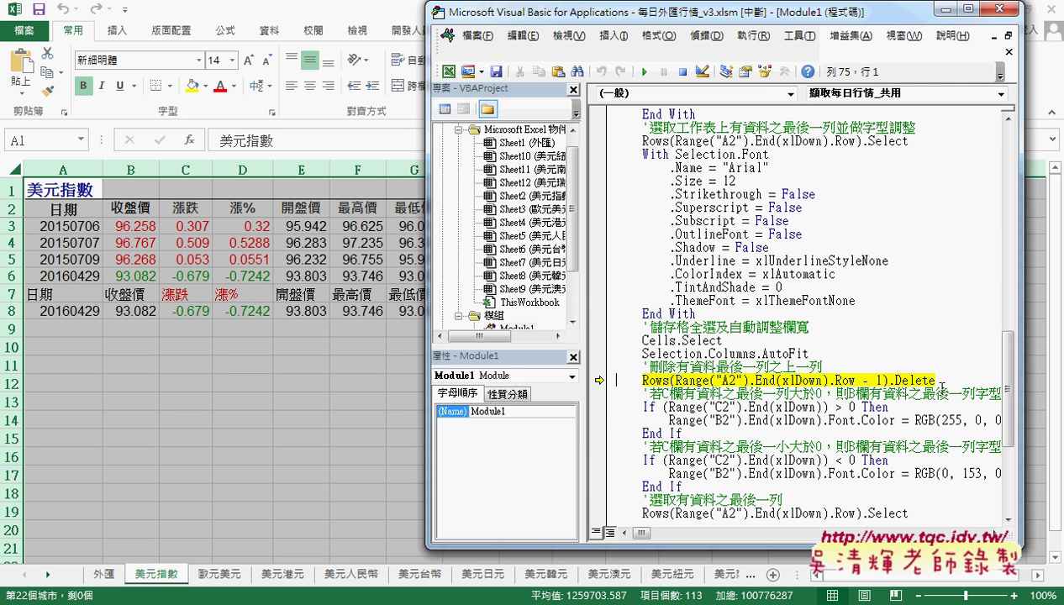
pyautogui.press('F8')
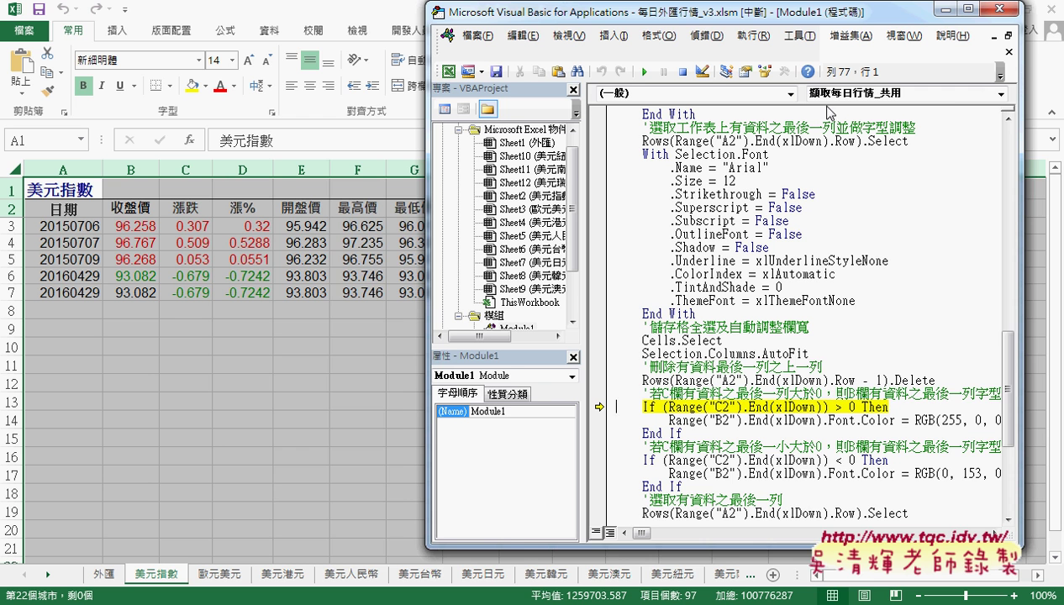
# Widen the code window, then step the If blocks so 93.082 turns green, reaching End Sub.
pyautogui.moveTo(753, 18); pyautogui.dragTo(599, 38)
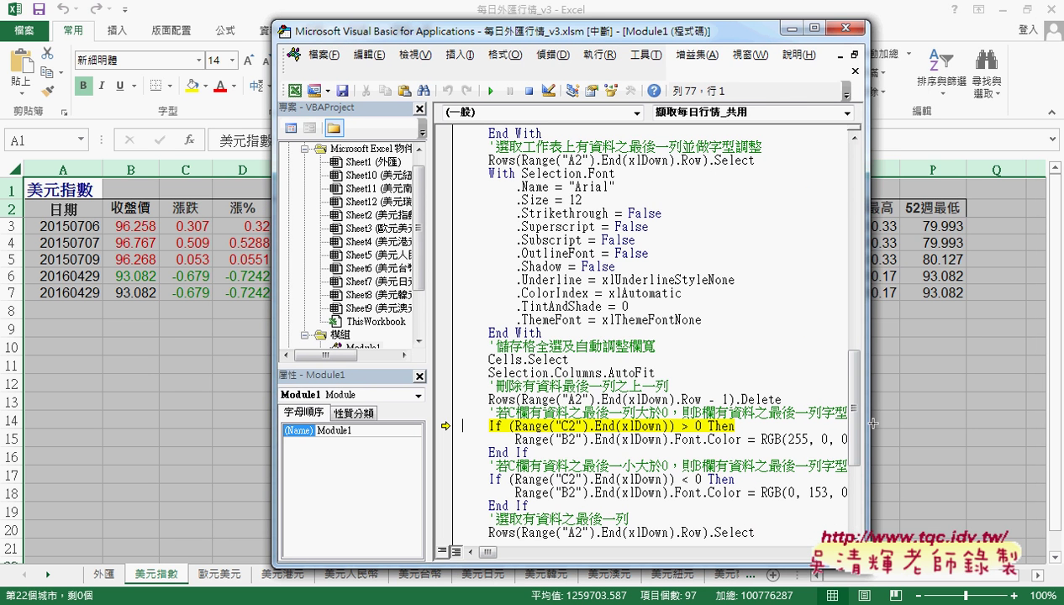
pyautogui.moveTo(868, 424); pyautogui.dragTo(992, 425)
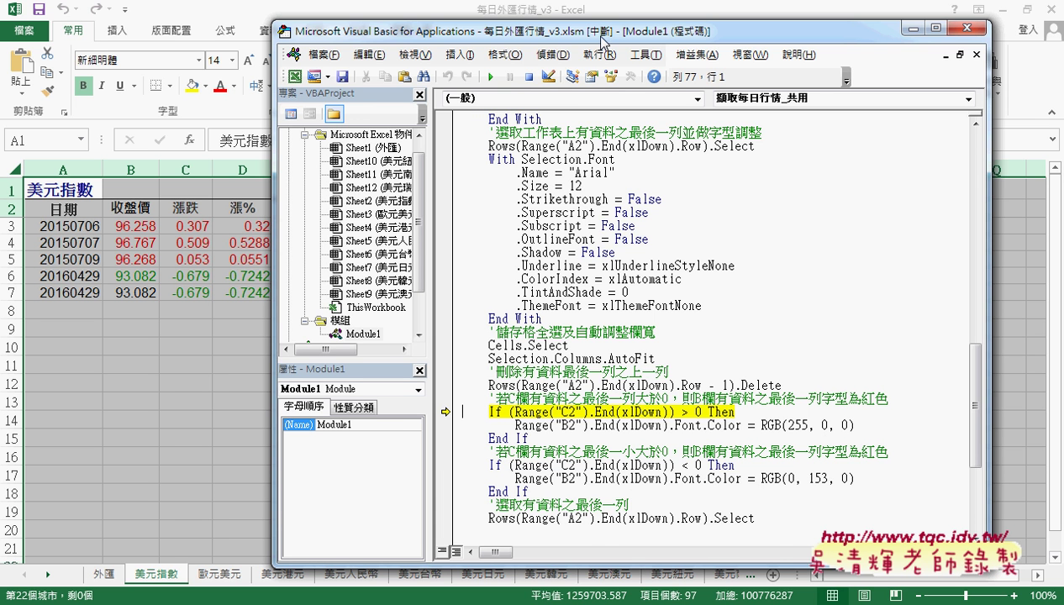
pyautogui.moveTo(603, 37); pyautogui.dragTo(693, 347)
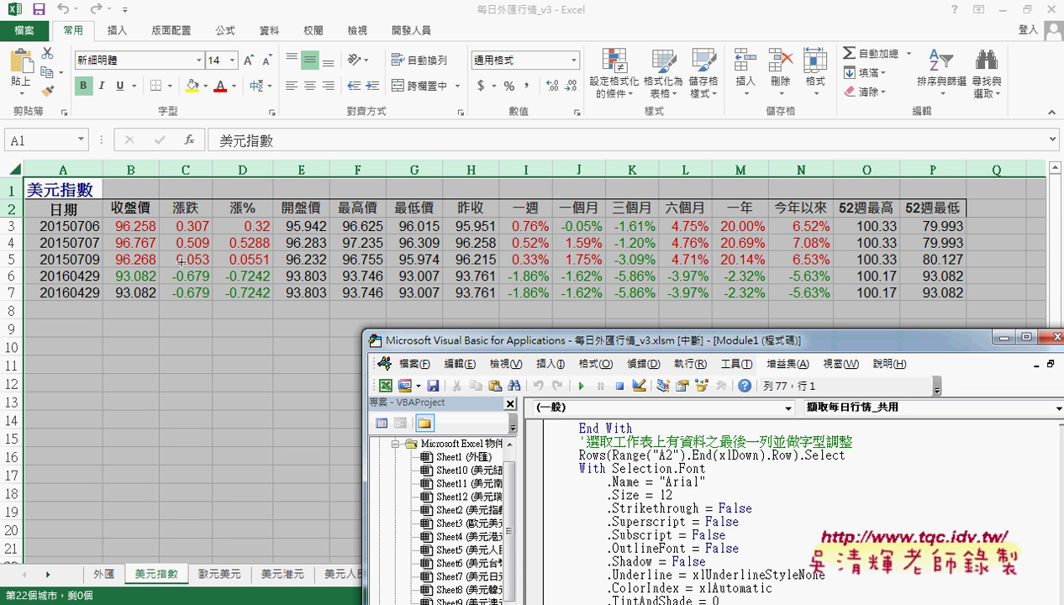
pyautogui.moveTo(577, 338); pyautogui.dragTo(509, 48)
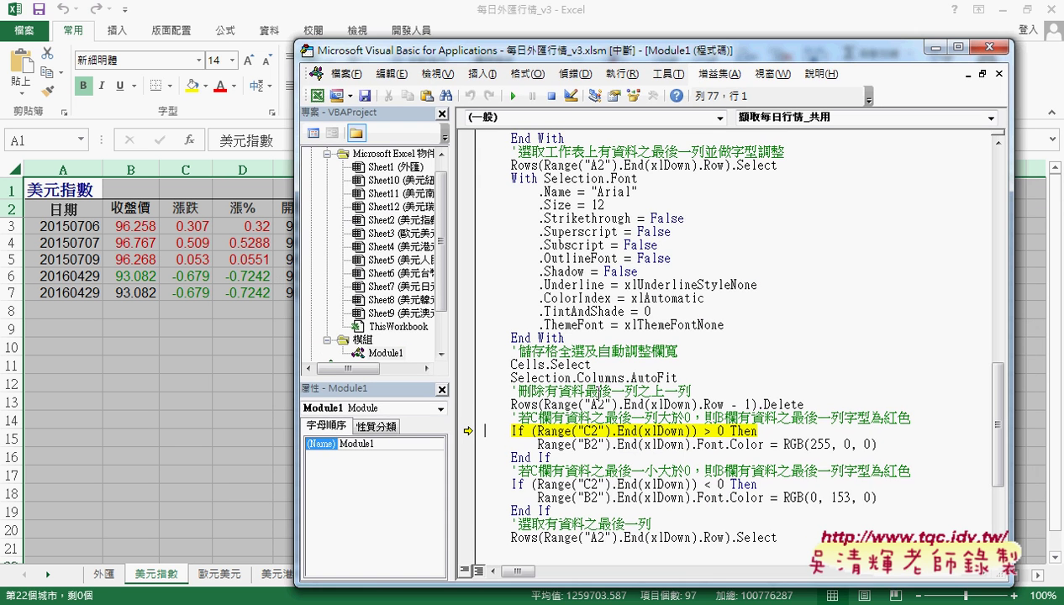
pyautogui.scroll(-2, 628, 431)
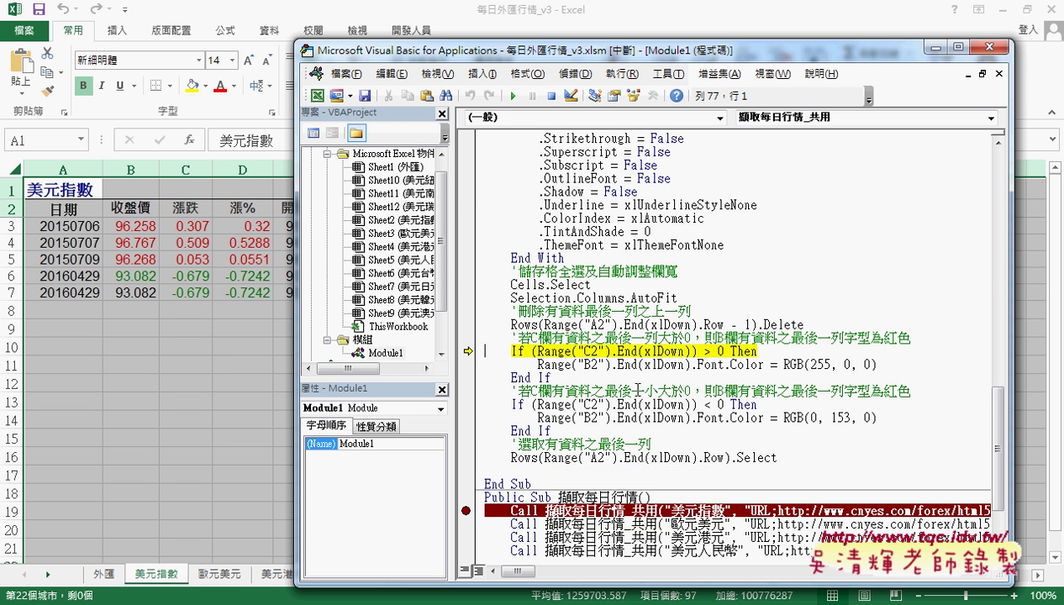
pyautogui.press('F8')
pyautogui.press('F8')
pyautogui.press('F8')
pyautogui.press('F8')
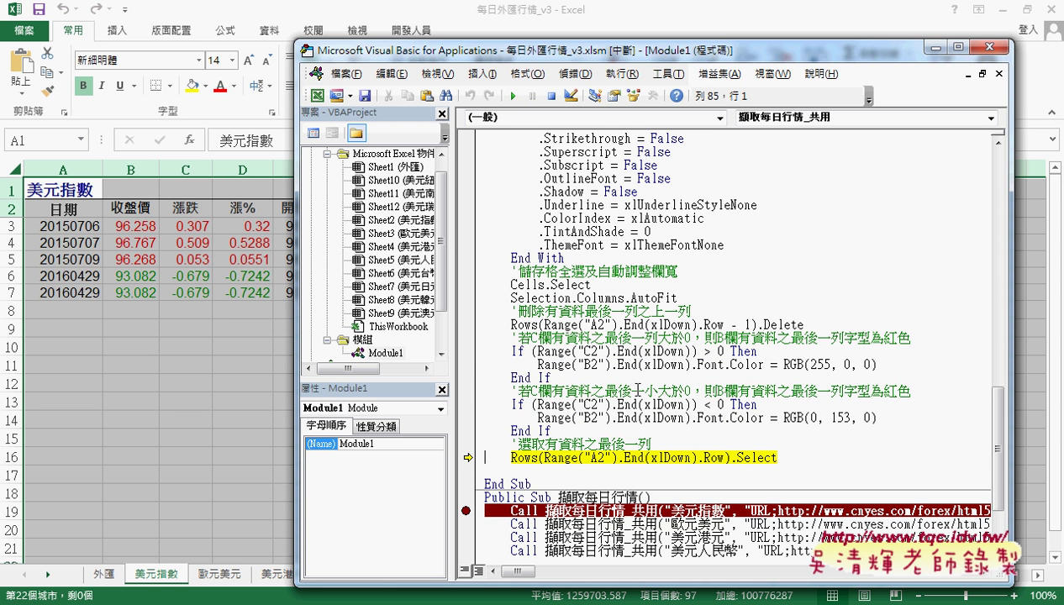
pyautogui.press('F8')
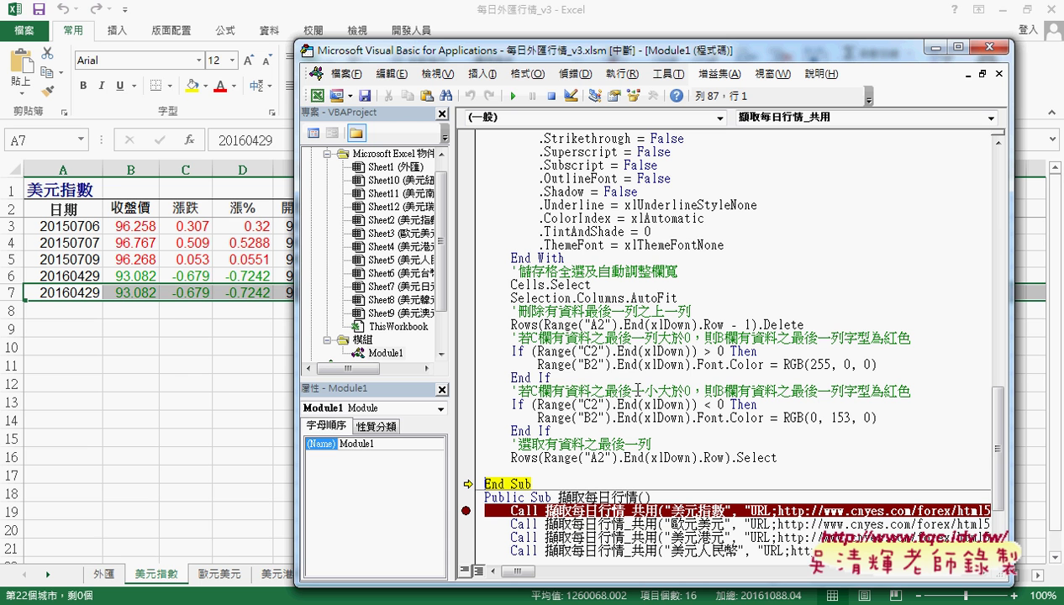
# Step to the next Call, remove the 美元指數 breakpoint, and run the macro to completion.
pyautogui.press('F8')
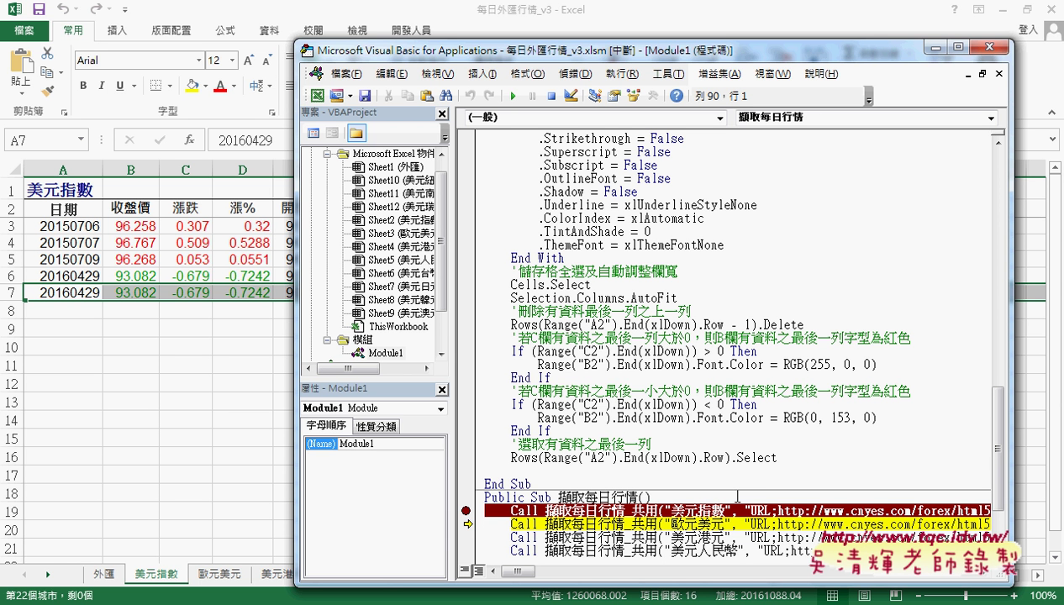
pyautogui.click(466, 511)
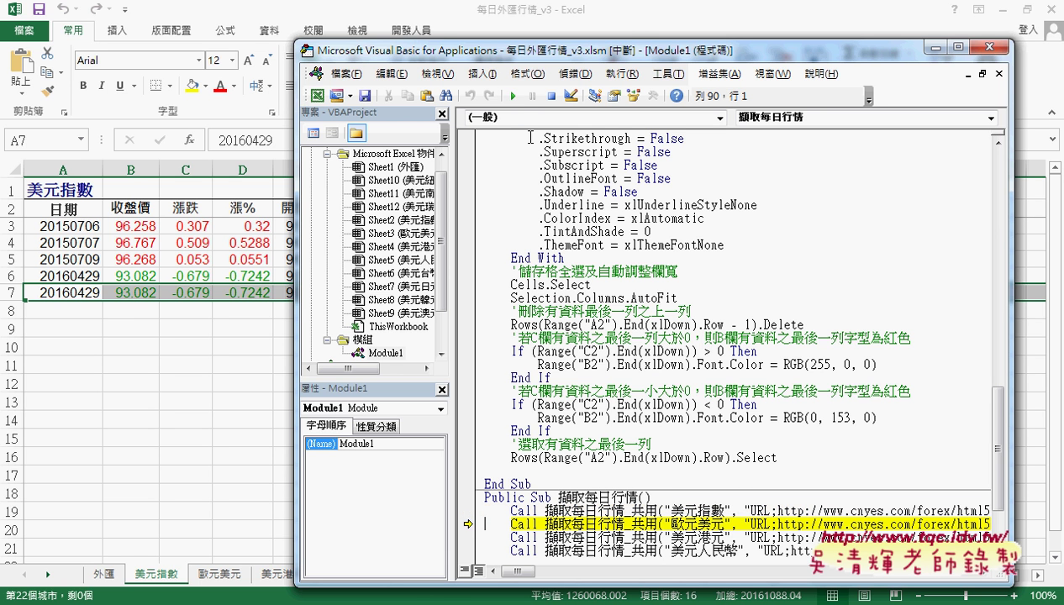
pyautogui.click(511, 96)
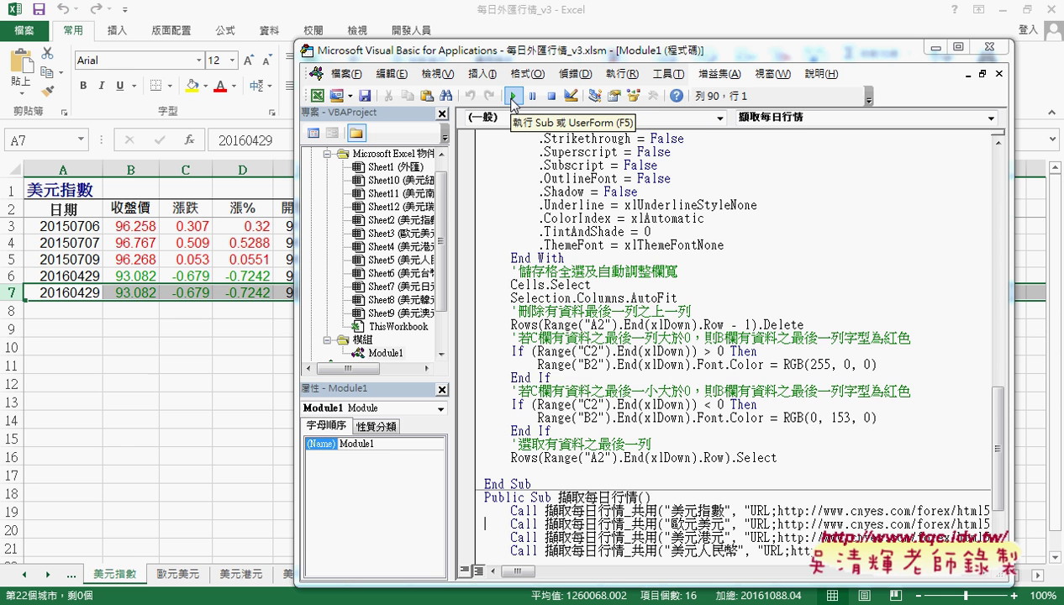
# Delete the .Strikethrough through .ThemeFont lines, leaving only the Arial name and size 12.
pyautogui.click(604, 244)
pyautogui.scroll(2, 571, 252)
pyautogui.scroll(1, 554, 236)
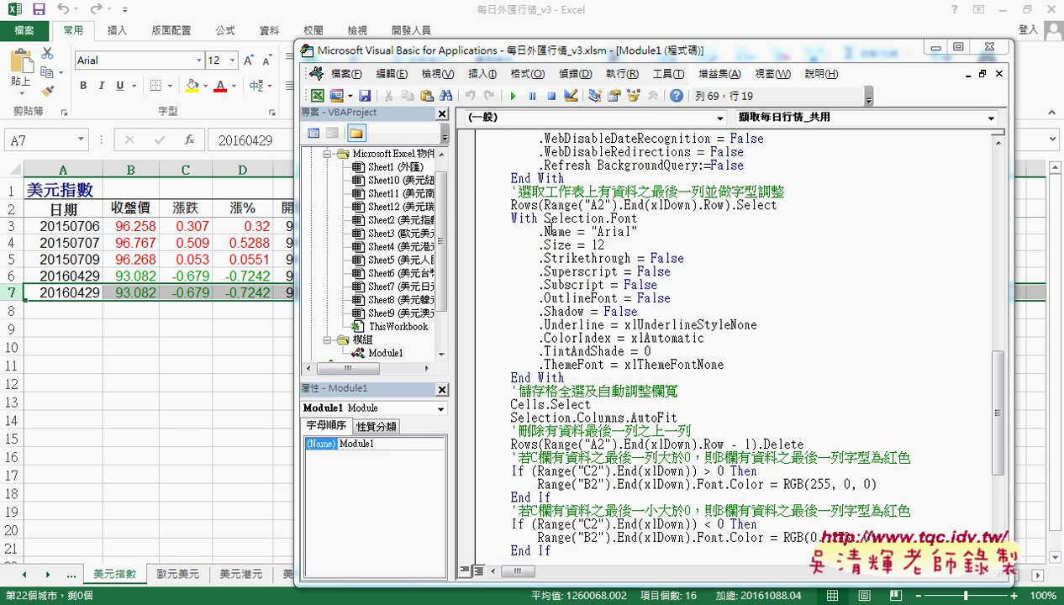
pyautogui.moveTo(505, 218)
pyautogui.mouseDown()
pyautogui.moveTo(634, 219)
pyautogui.moveTo(691, 373)
pyautogui.mouseUp()
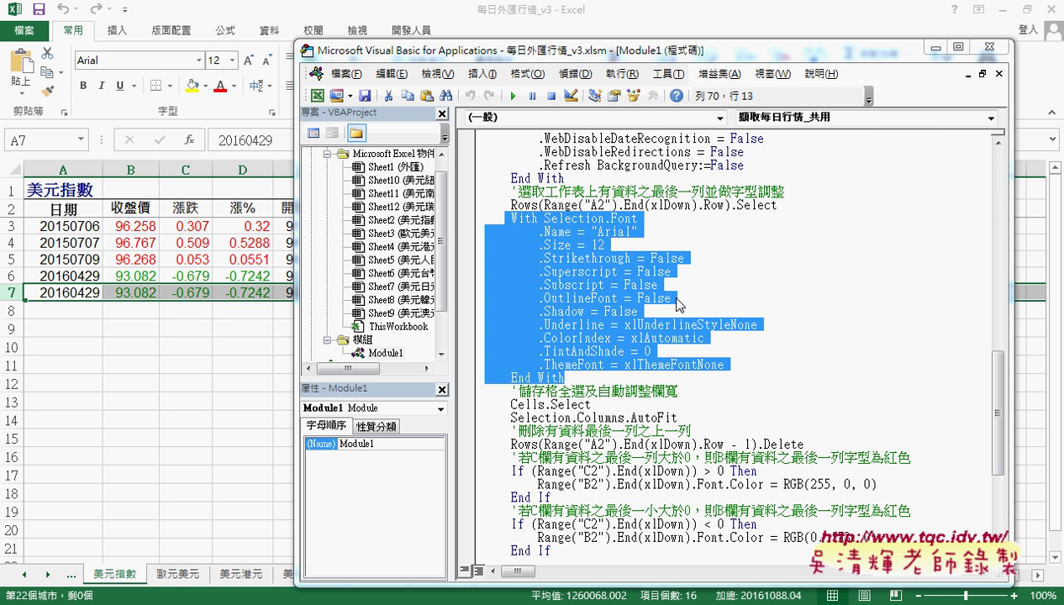
pyautogui.click(644, 239)
pyautogui.click(605, 245)
pyautogui.click(592, 230)
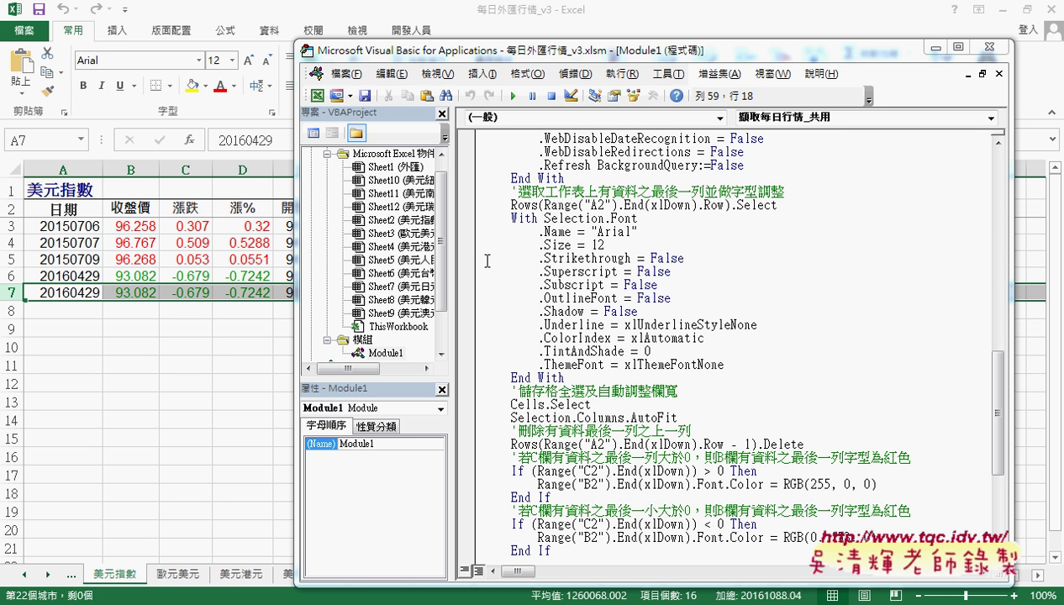
pyautogui.moveTo(471, 259); pyautogui.dragTo(472, 368)
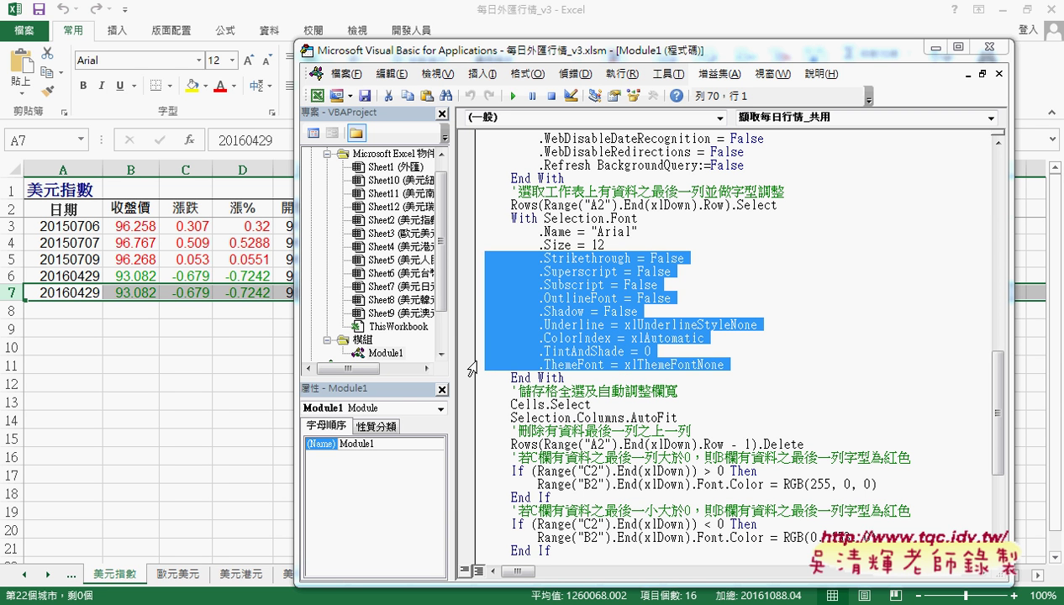
pyautogui.press('Delete')
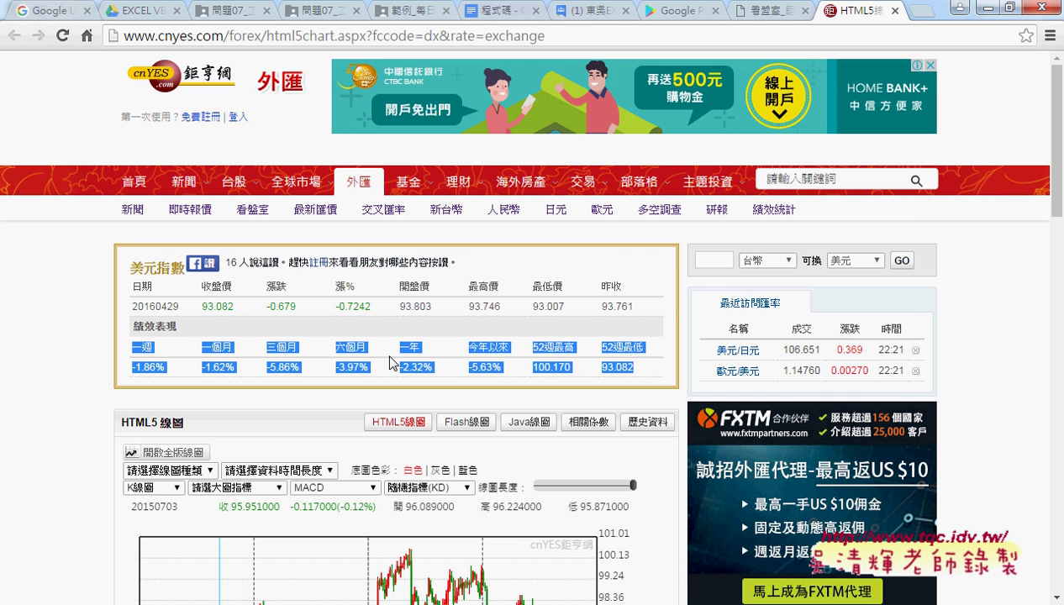
# Show the 範例_每日外匯行情 Drive folder in Chrome, then return to Excel's open windows.
pyautogui.click(415, 12)
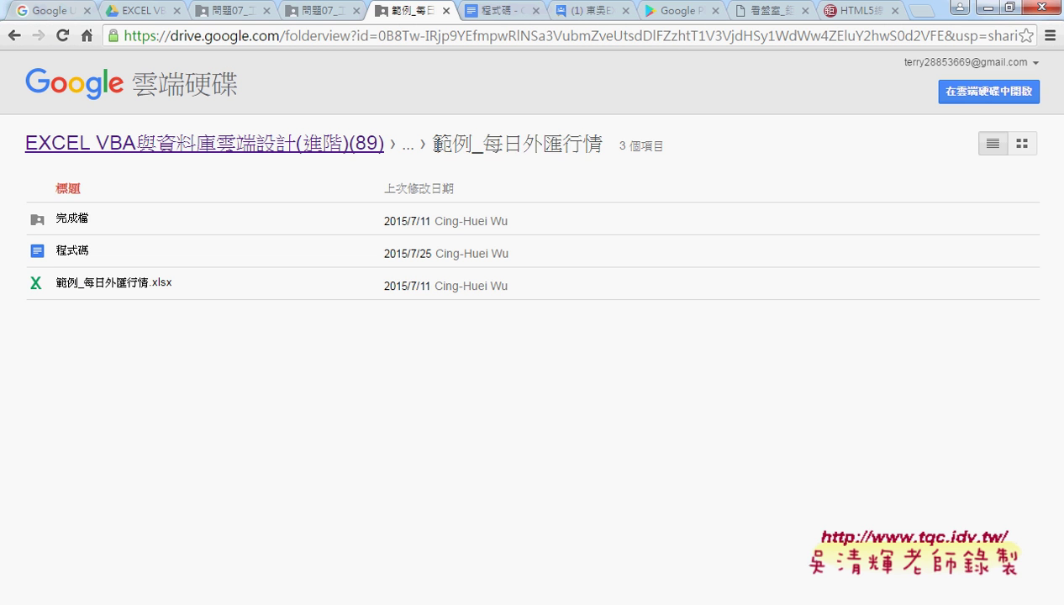
pyautogui.moveTo(432, 143); pyautogui.dragTo(599, 149)
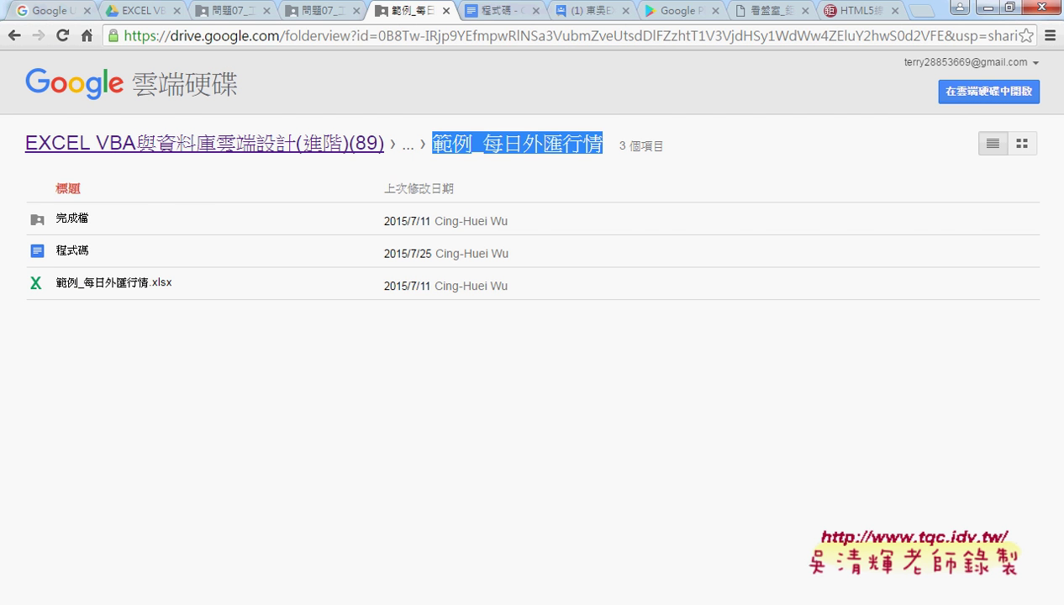
pyautogui.click(289, 604)
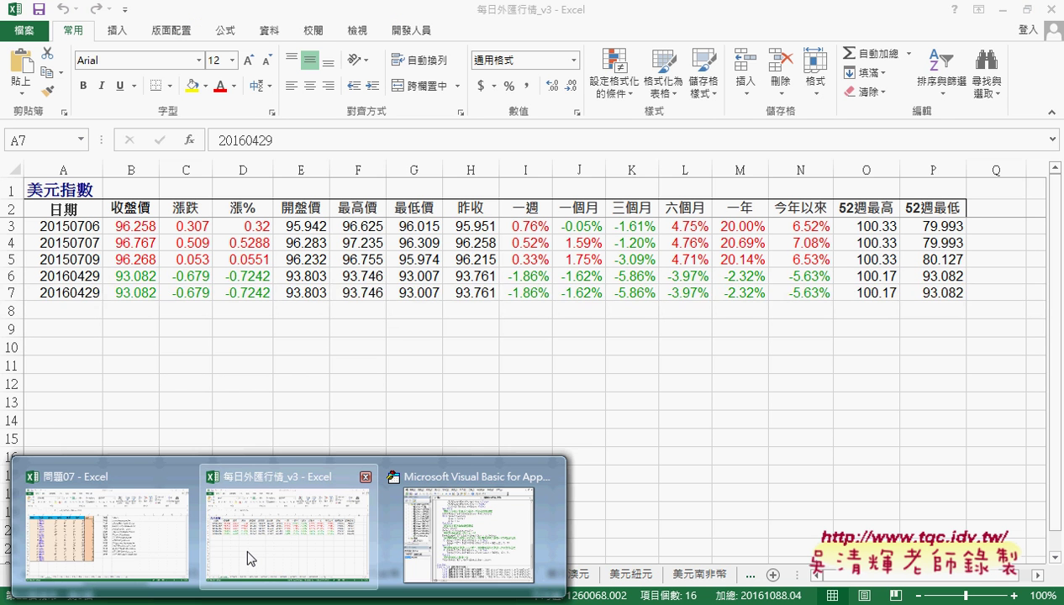
# Select quote row 7, review the 外匯 sheet's cnyes URLs in B2:B12, then return to Chrome.
pyautogui.click(247, 554)
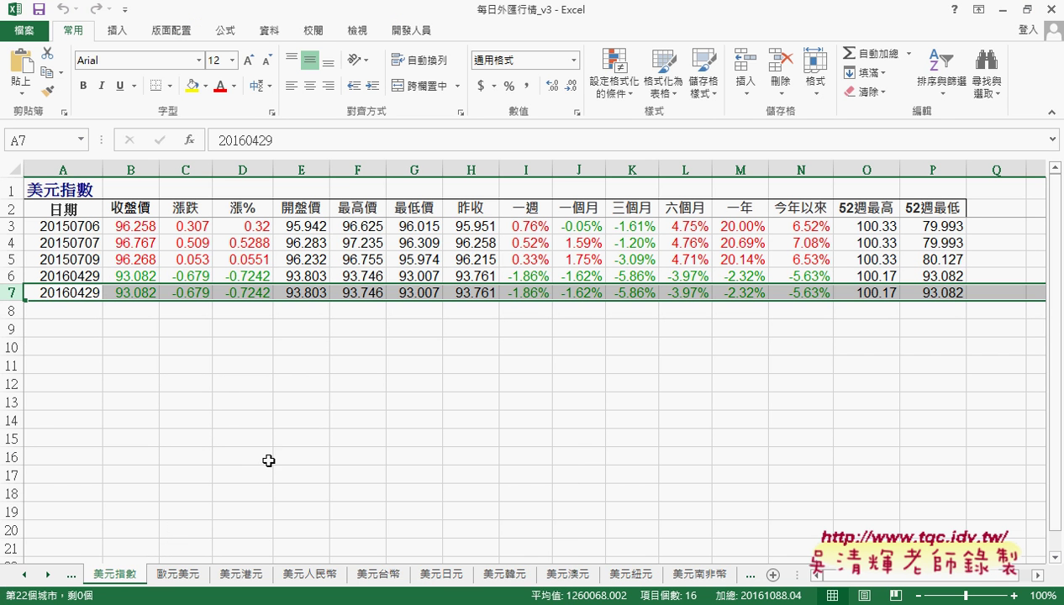
pyautogui.moveTo(63, 293); pyautogui.dragTo(955, 296)
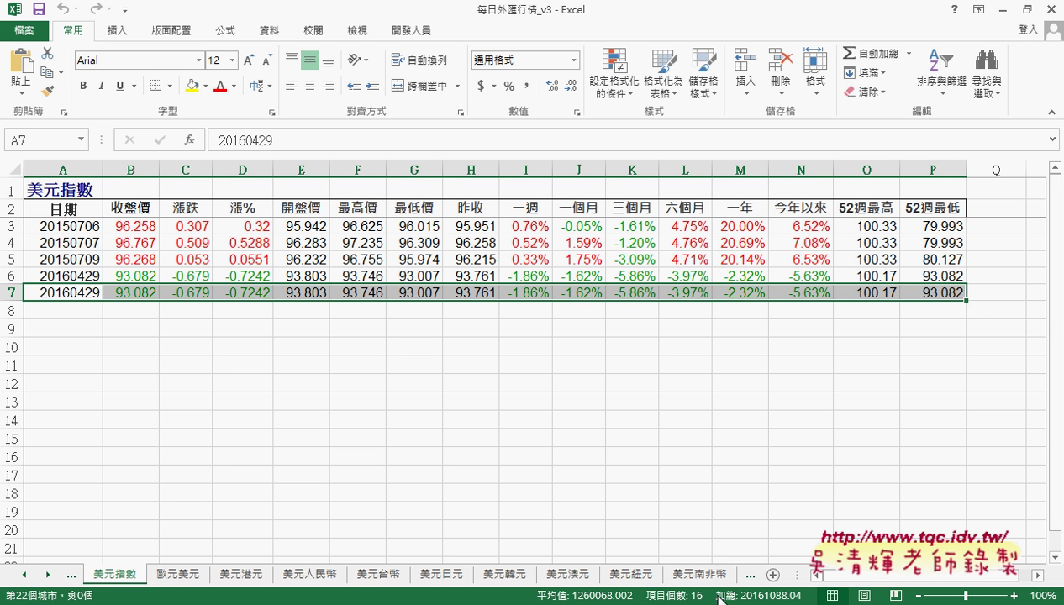
pyautogui.click(70, 580)
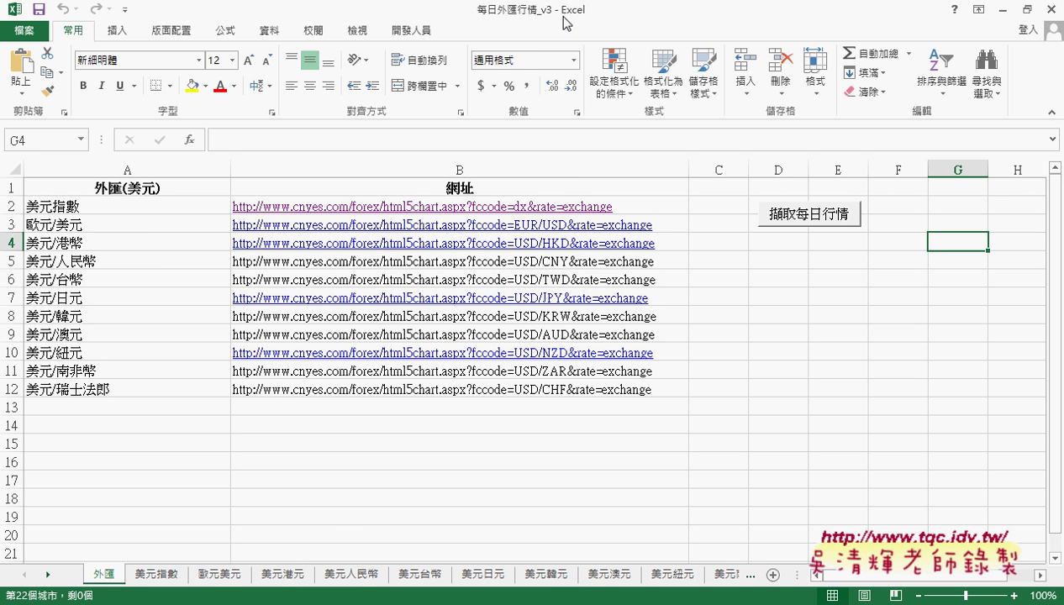
pyautogui.moveTo(659, 206)
pyautogui.mouseDown()
pyautogui.moveTo(669, 220)
pyautogui.moveTo(657, 391)
pyautogui.mouseUp()
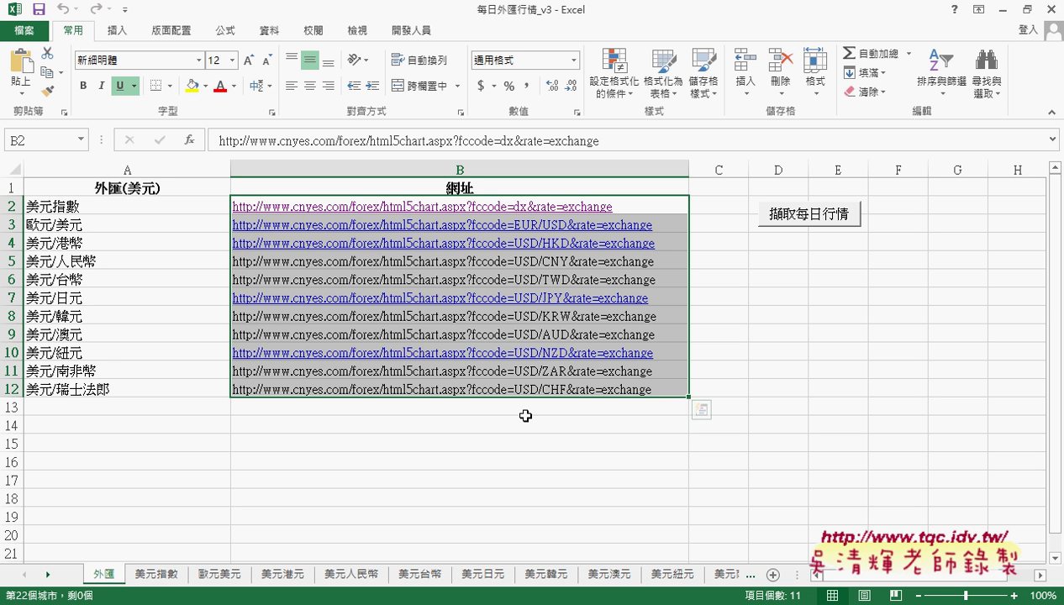
pyautogui.hotkey('alt', 'Tab')
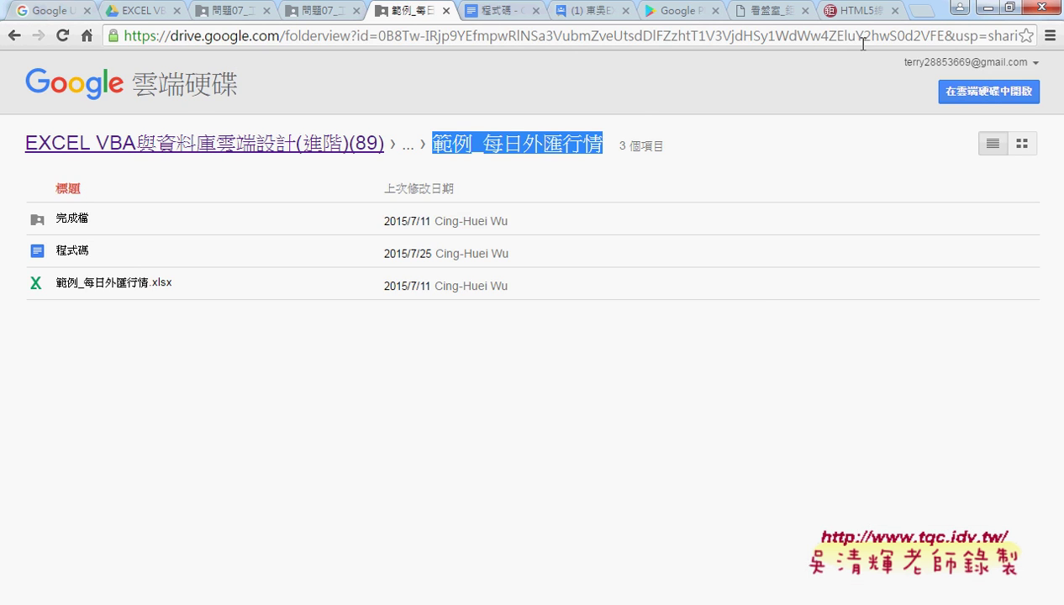
# Go from the cnyes forex chart through 全球市場 and 台股 to the 新聞 homepage.
pyautogui.click(851, 11)
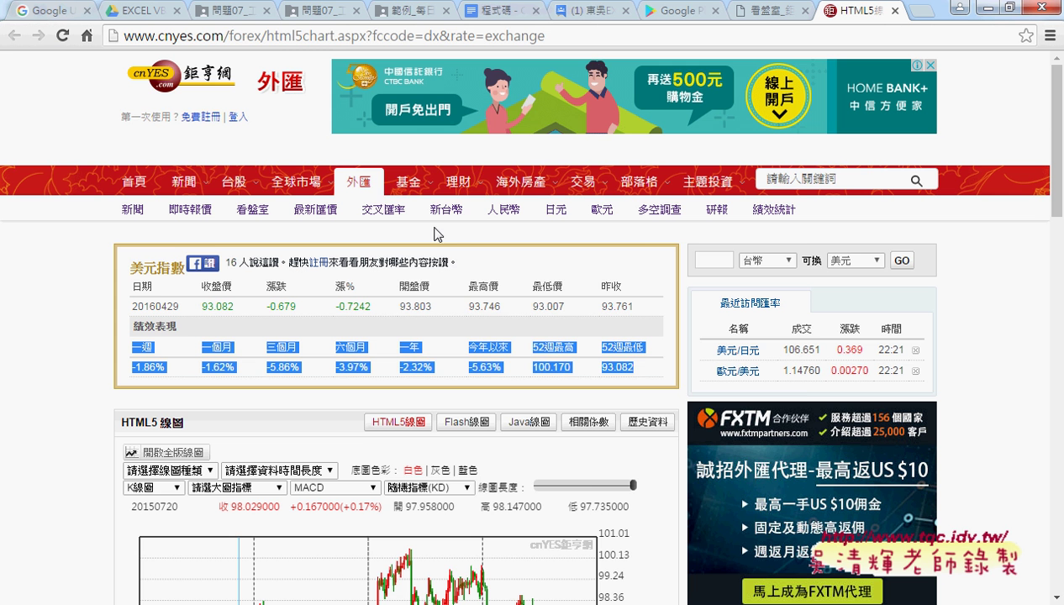
pyautogui.moveTo(296, 181)
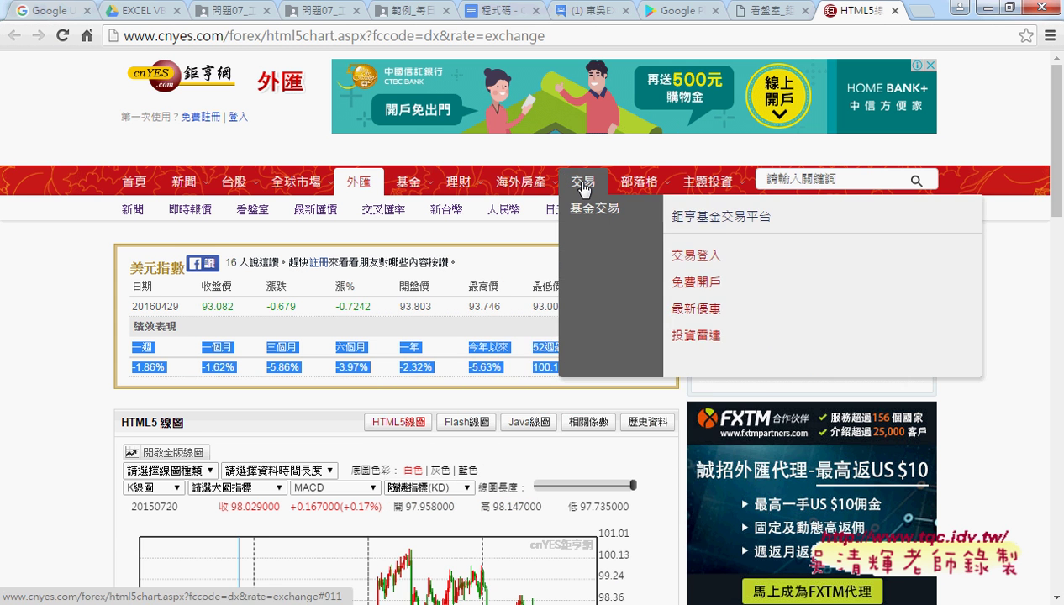
pyautogui.click(290, 187)
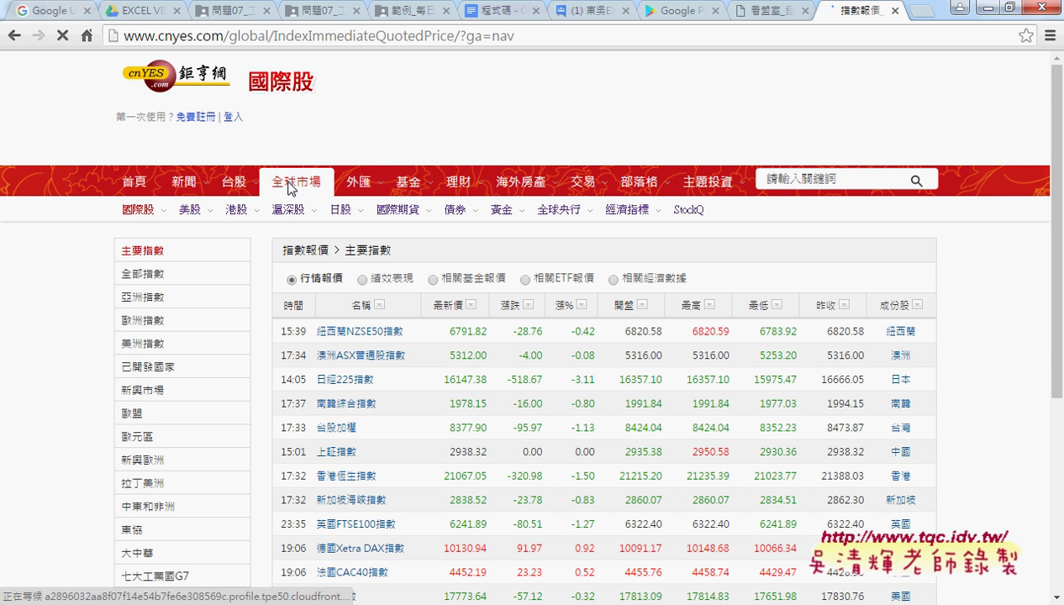
pyautogui.scroll(-3, 291, 189)
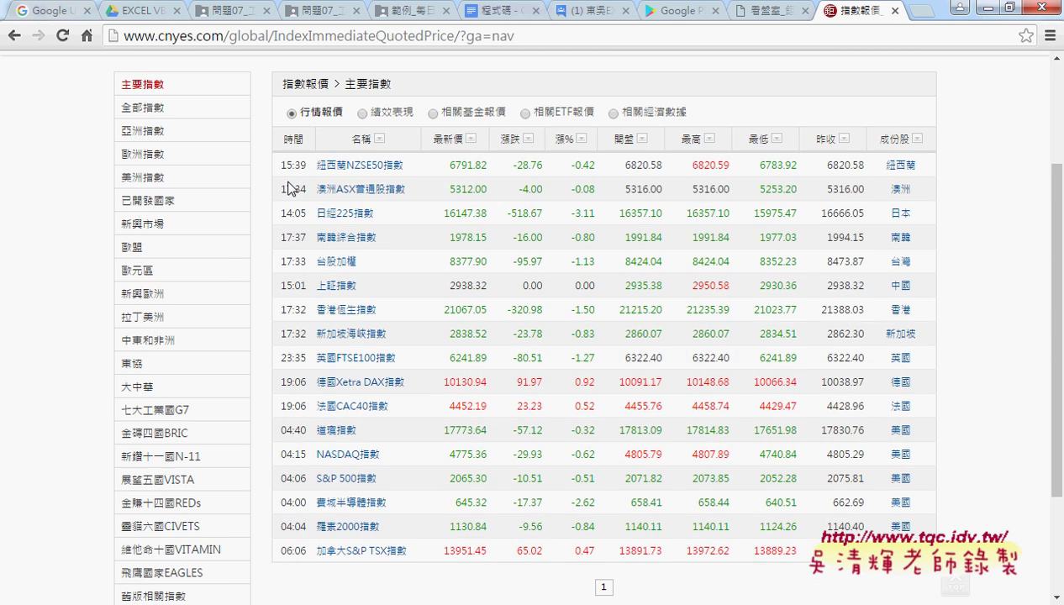
pyautogui.scroll(-1, 291, 188)
pyautogui.scroll(2, 269, 185)
pyautogui.scroll(2, 252, 180)
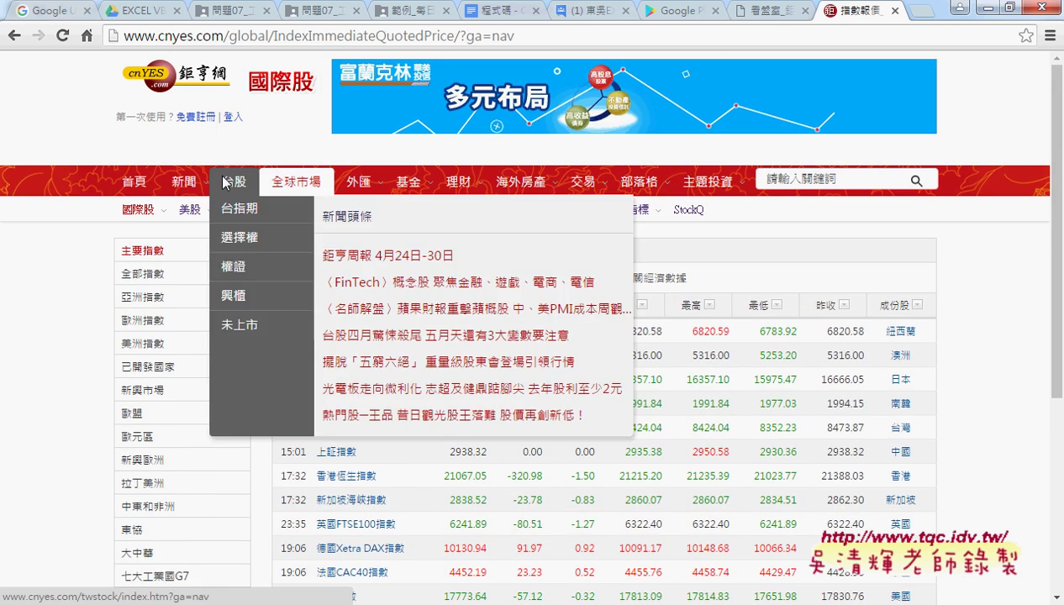
pyautogui.click(227, 182)
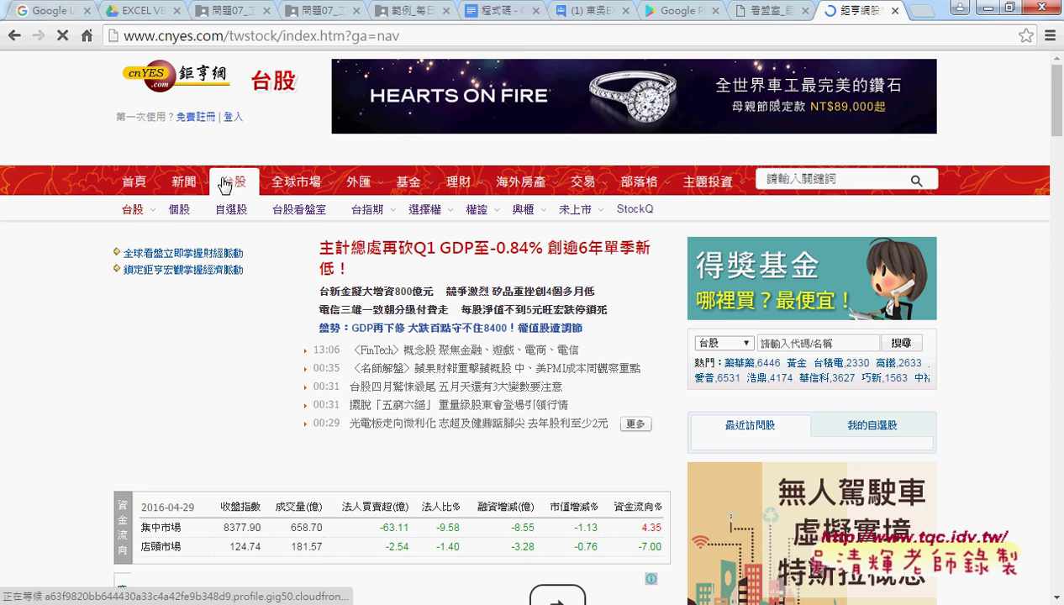
pyautogui.click(180, 183)
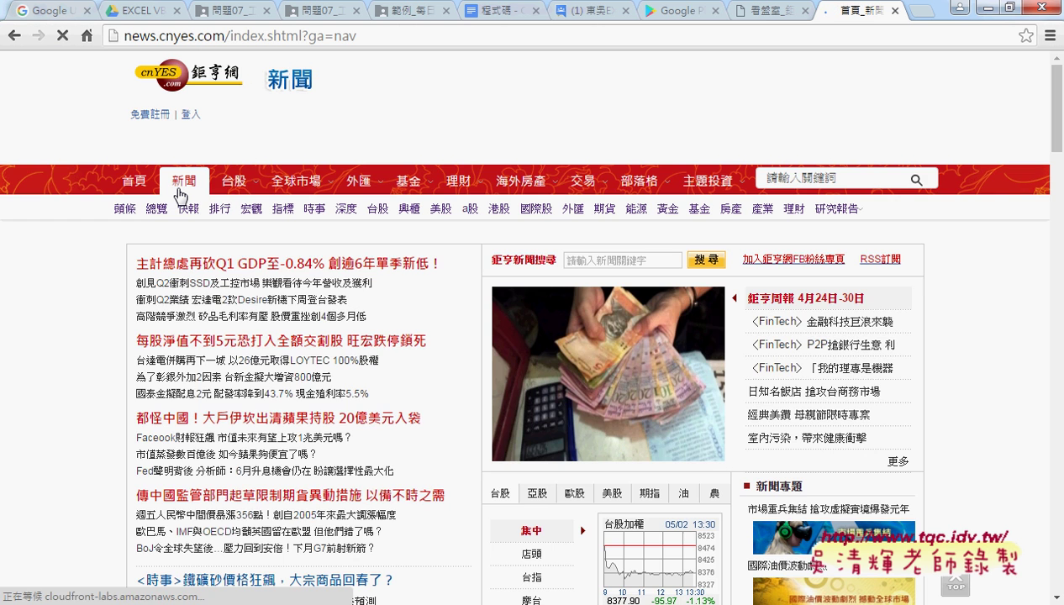